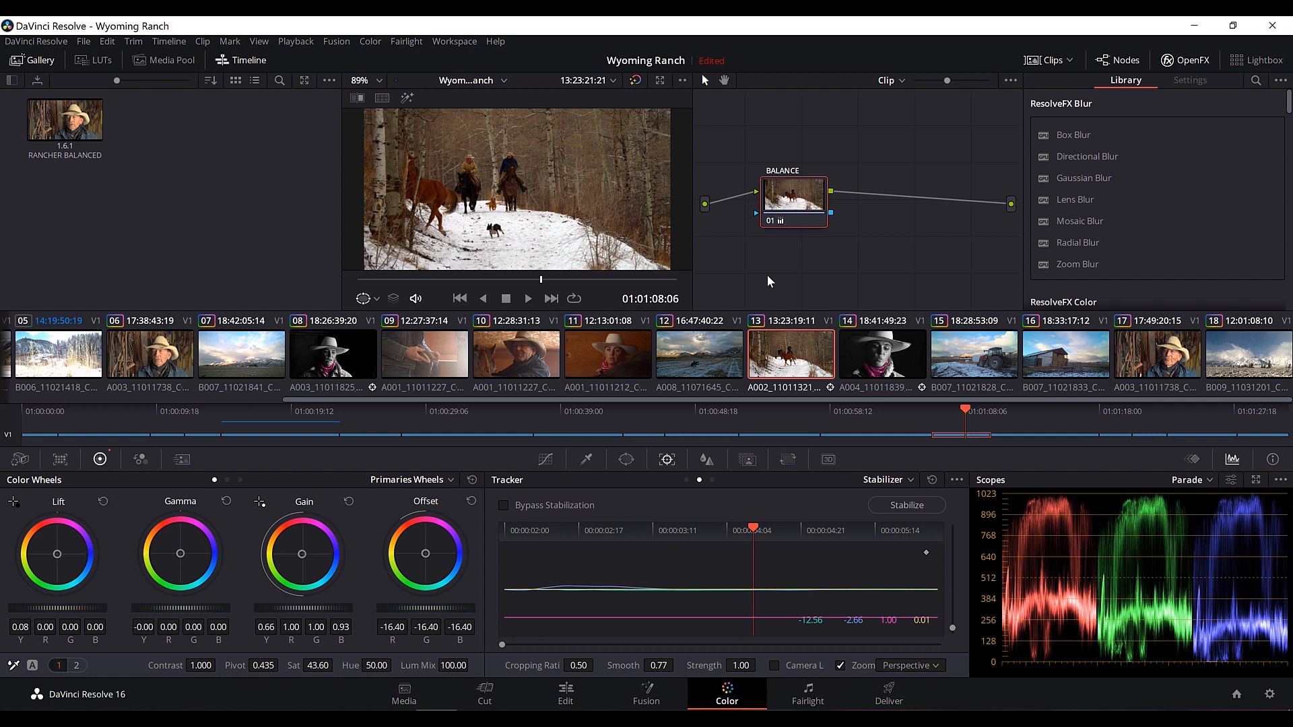
- Balance clip 18 with the primary wheels: offset -31.85, lift about -0.06 with slightly more red and less blue, gamma 0.01, gain 0.98
{"action": "key", "text": "ctrl+s"}
{"action": "left_click", "coordinate": [1262, 351]}
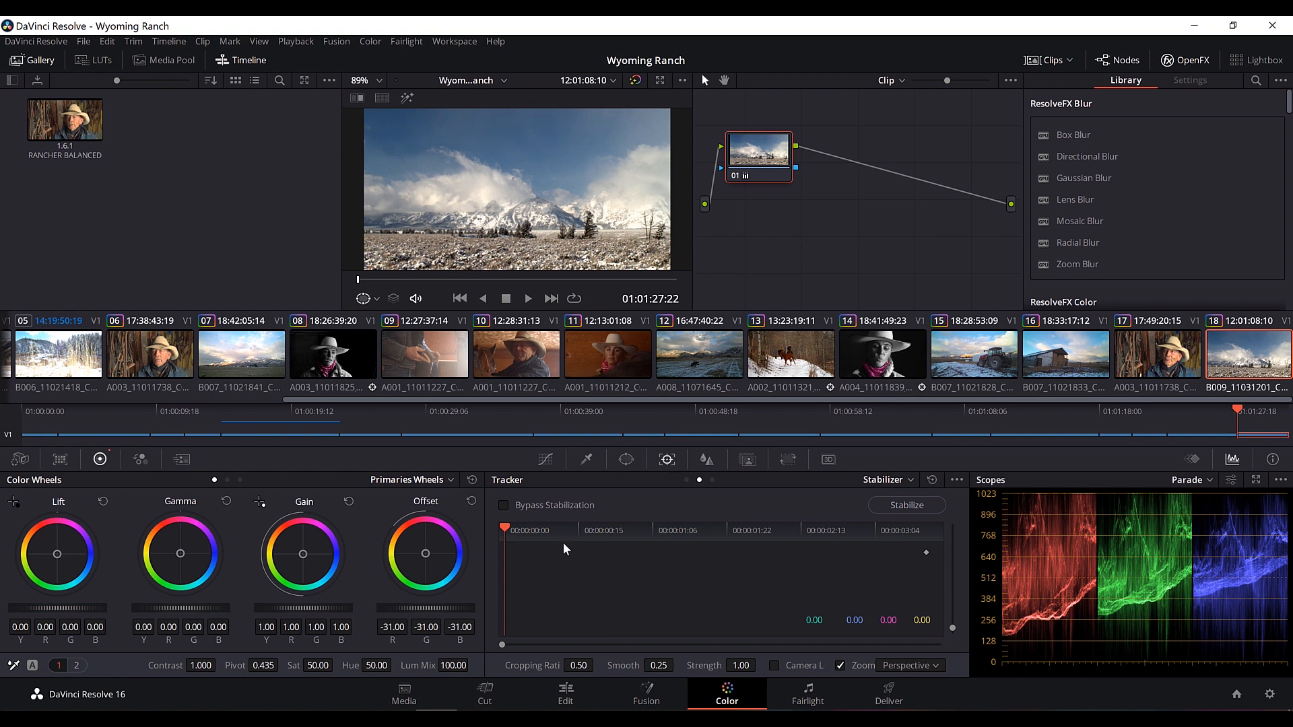
{"action": "left_click_drag", "start_coordinate": [426, 608], "coordinate": [404, 608]}
{"action": "left_click_drag", "start_coordinate": [58, 609], "coordinate": [40, 610]}
{"action": "left_click_drag", "start_coordinate": [180, 608], "coordinate": [185, 608]}
{"action": "left_click_drag", "start_coordinate": [303, 608], "coordinate": [297, 608]}
{"action": "left_click_drag", "start_coordinate": [303, 553], "coordinate": [302, 568]}
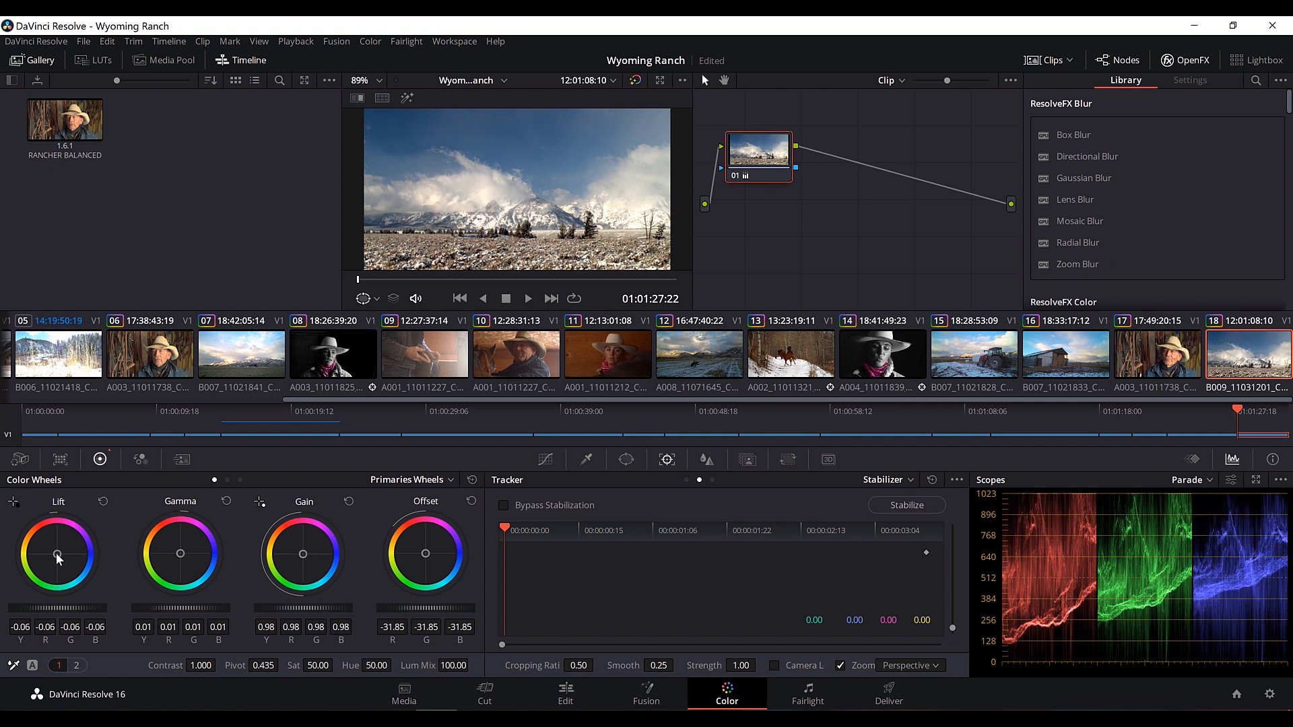
{"action": "left_click_drag", "start_coordinate": [60, 554], "coordinate": [56, 554]}
- Label clip 18's first node BALANCED
{"action": "right_click", "coordinate": [765, 152]}
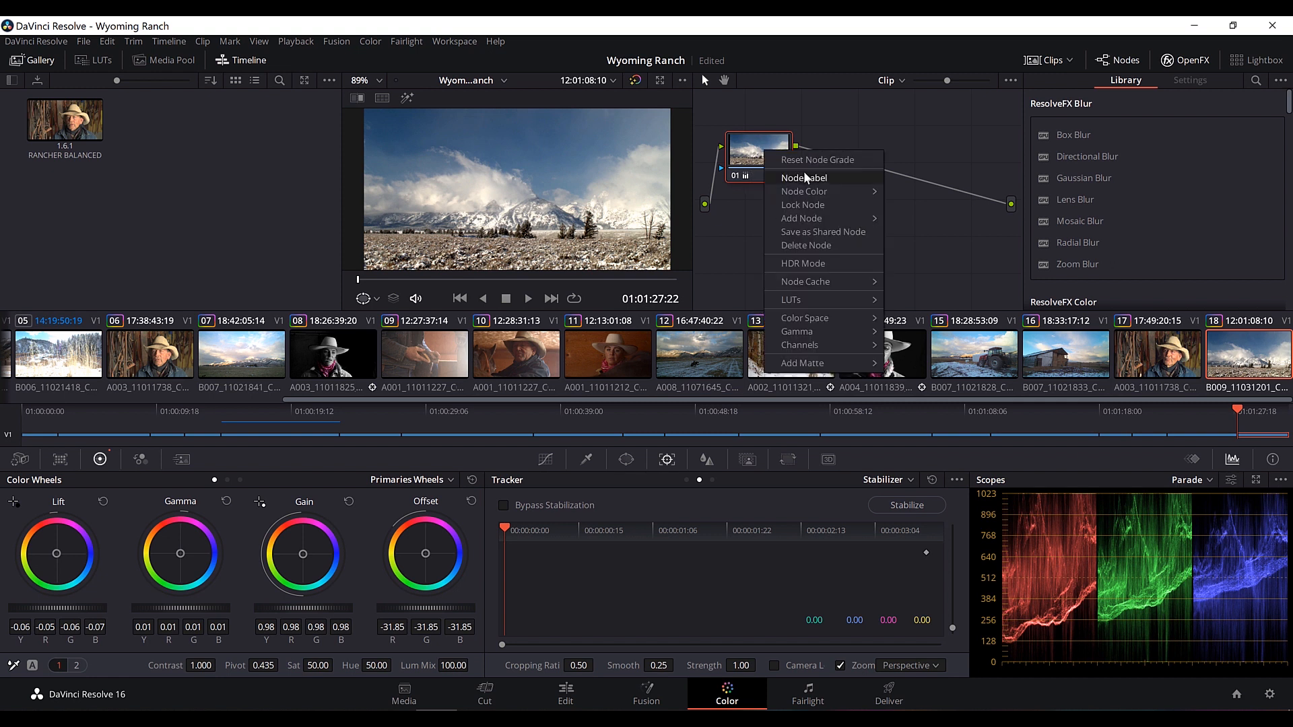
{"action": "left_click", "coordinate": [804, 174]}
{"action": "type", "text": "BALANCED"}
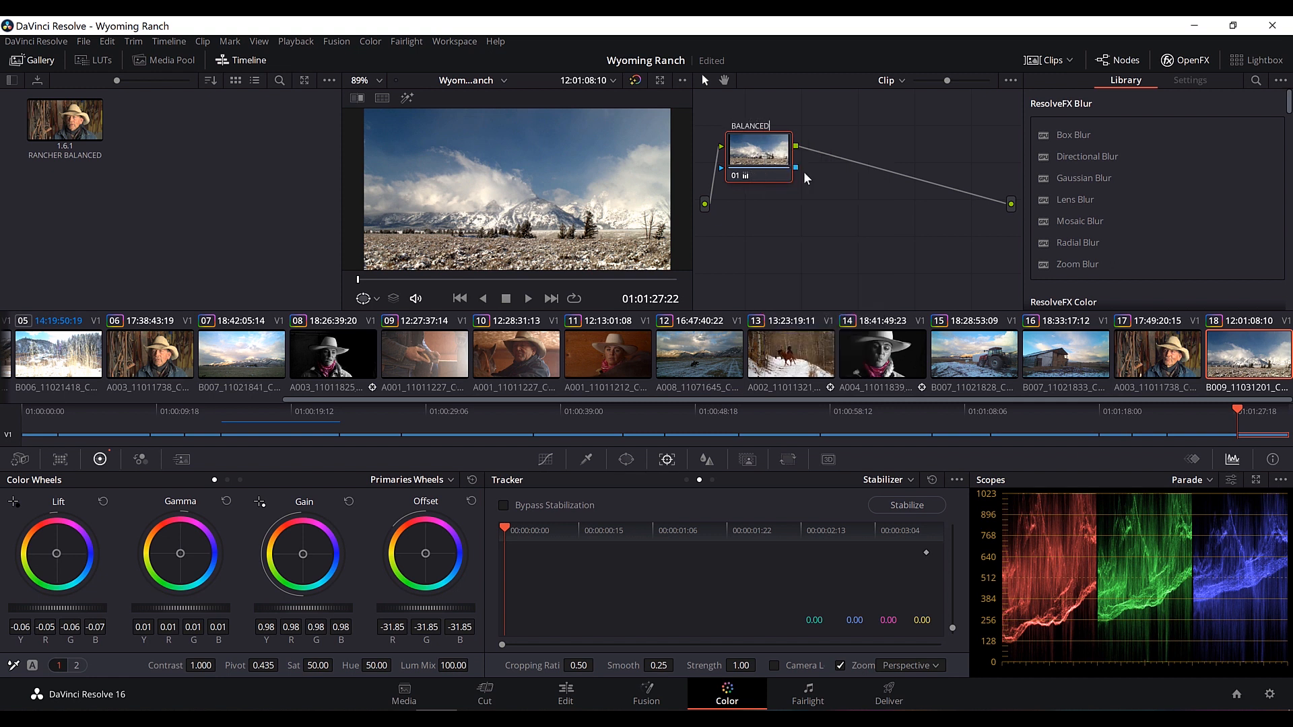
{"action": "left_click", "coordinate": [780, 225]}
- Add a serial node after BALANCED and make it monochrome in the RGB Mixer
{"action": "right_click", "coordinate": [754, 164]}
{"action": "mouse_move", "coordinate": [812, 236]}
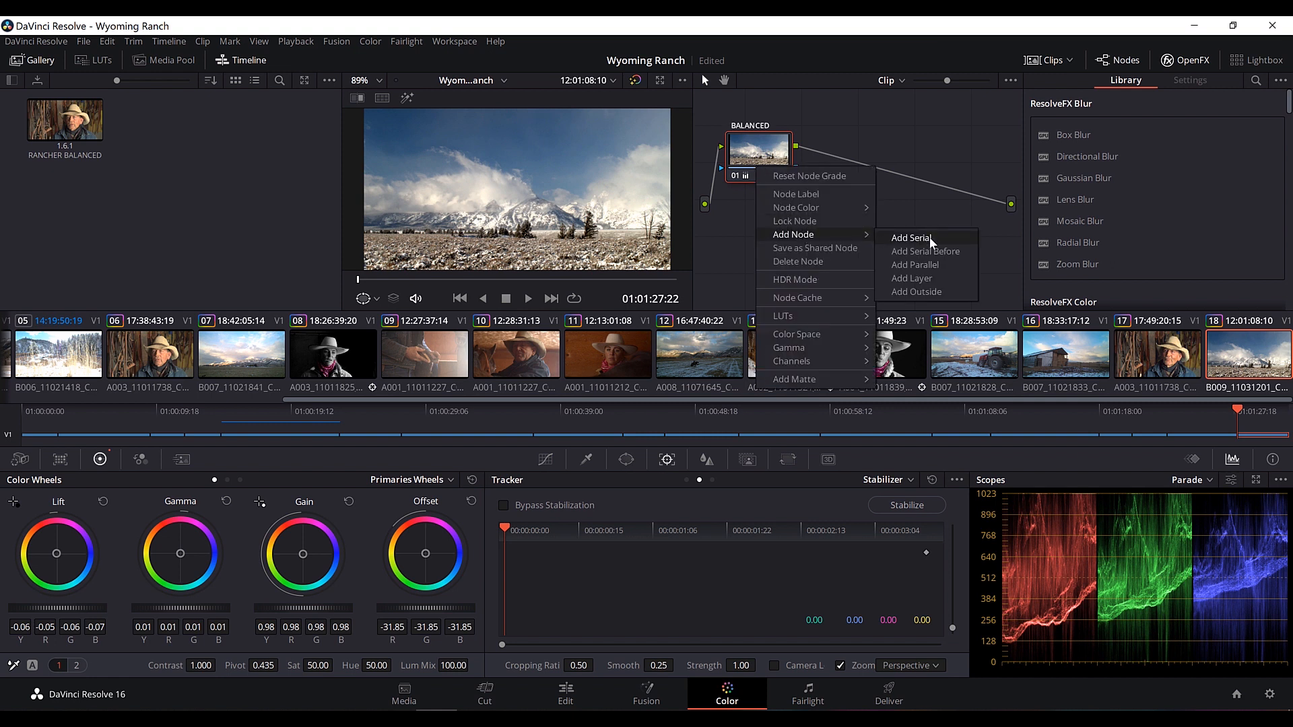
{"action": "left_click", "coordinate": [930, 237]}
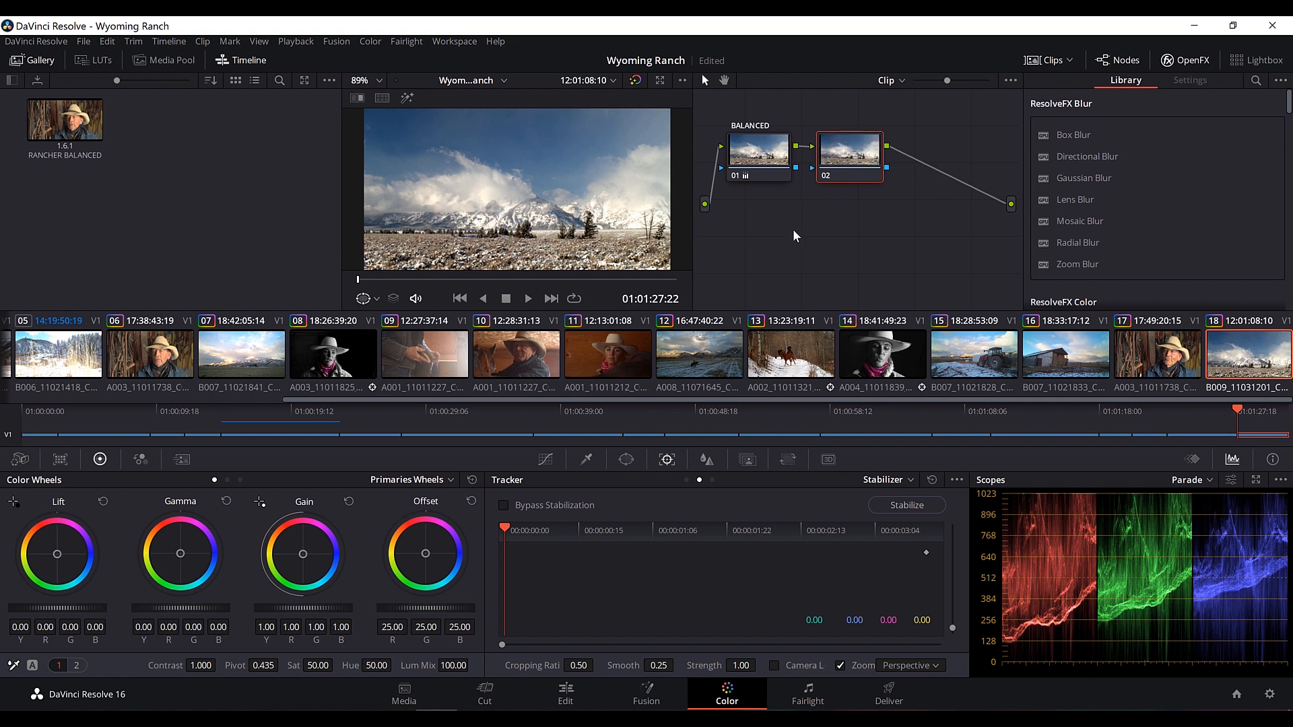
{"action": "left_click", "coordinate": [138, 460]}
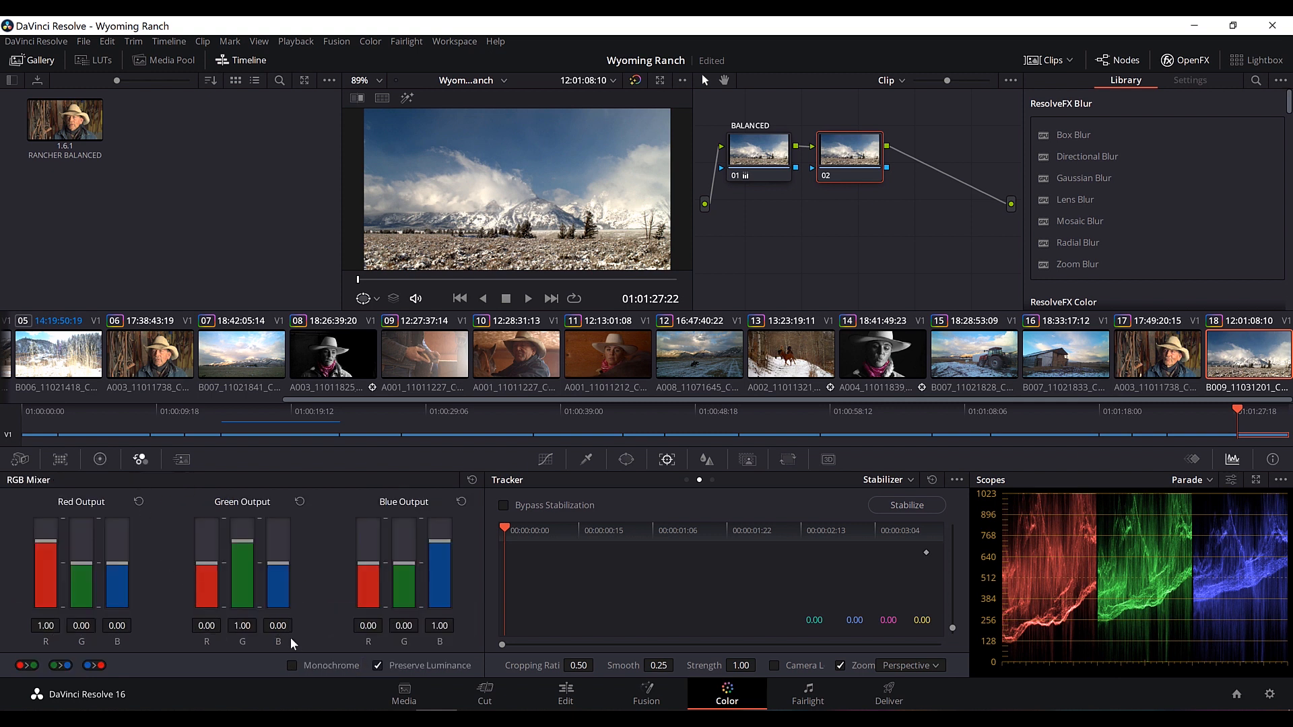
{"action": "left_click", "coordinate": [292, 666]}
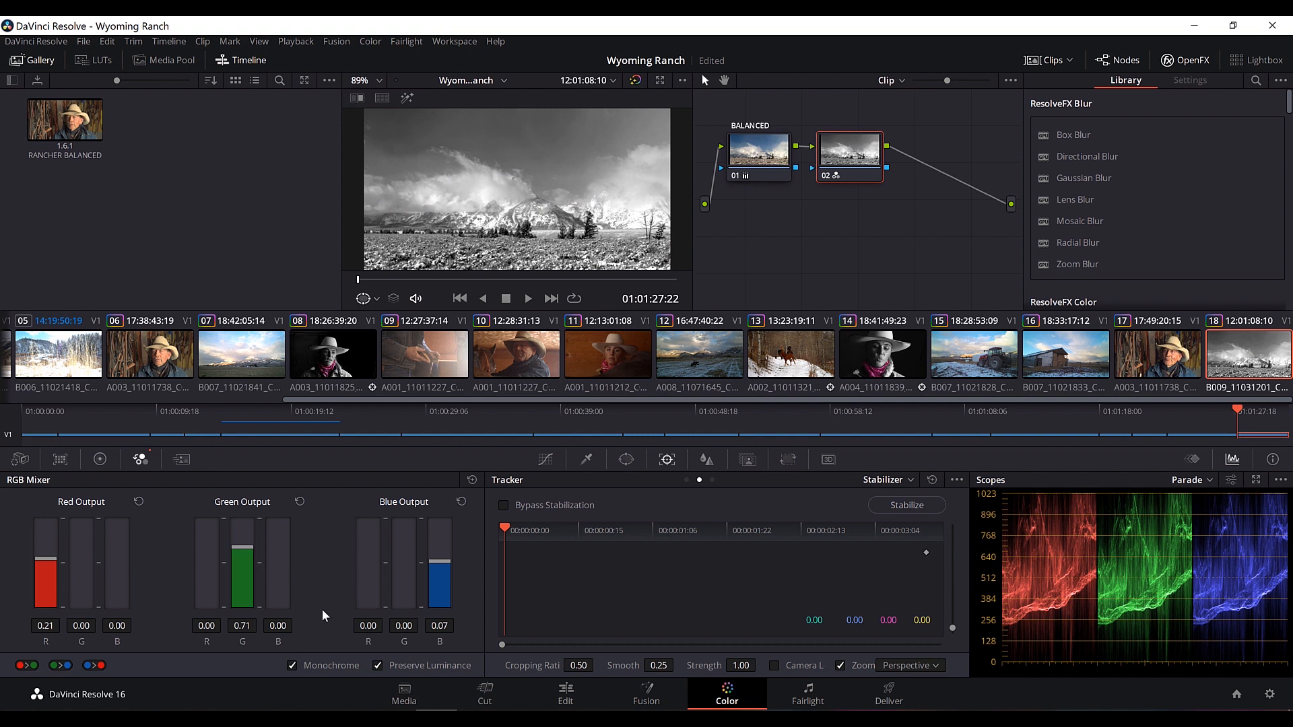
{"action": "key", "text": "ctrl+s"}
{"action": "mouse_move", "coordinate": [439, 563]}
{"action": "left_mouse_down"}
{"action": "mouse_move", "coordinate": [445, 498]}
{"action": "mouse_move", "coordinate": [450, 626]}
{"action": "left_mouse_up"}
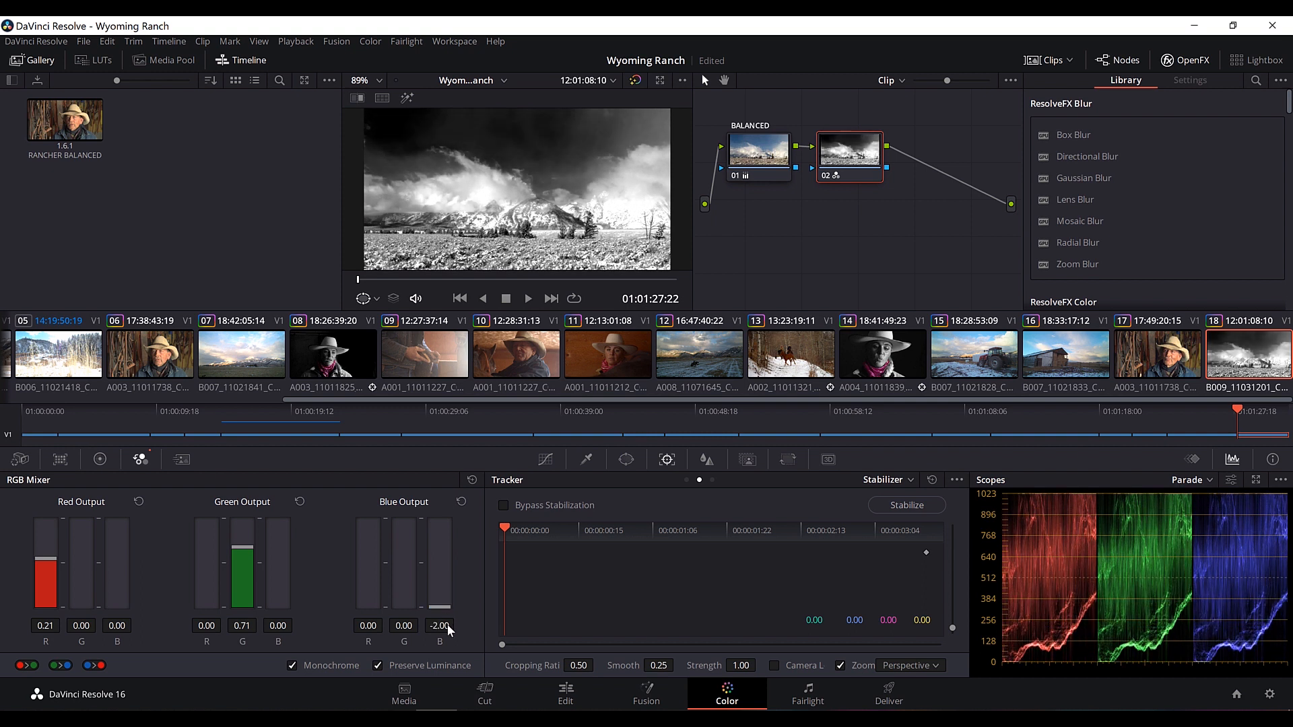
{"action": "left_click_drag", "start_coordinate": [448, 626], "coordinate": [444, 562]}
{"action": "mouse_move", "coordinate": [248, 554]}
{"action": "left_mouse_down"}
{"action": "mouse_move", "coordinate": [253, 640]}
{"action": "mouse_move", "coordinate": [252, 540]}
{"action": "left_mouse_up"}
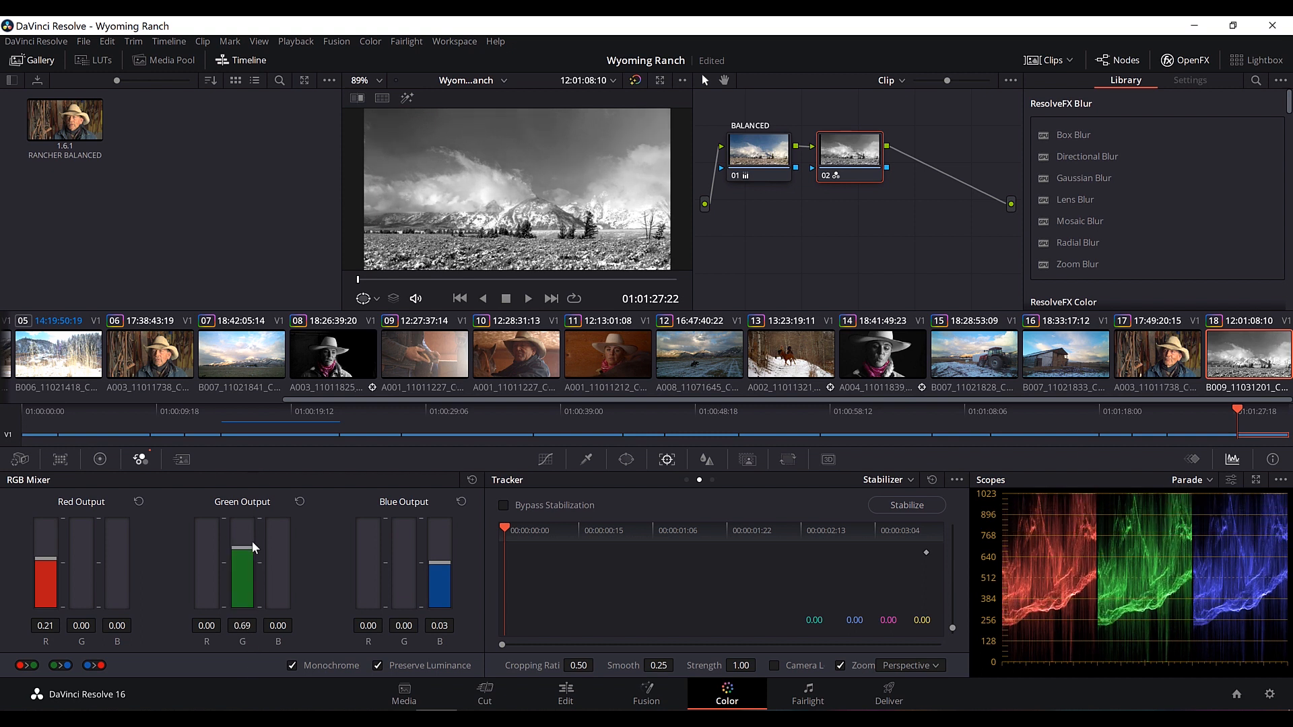
{"action": "key", "text": "ctrl+z"}
{"action": "key", "text": "ctrl+z"}
{"action": "key", "text": "ctrl+z"}
- Set node 02's monochrome mix to red 0.90, green 0.00 and blue 0.10, and grab a still of the result
{"action": "left_click_drag", "start_coordinate": [51, 564], "coordinate": [74, 540]}
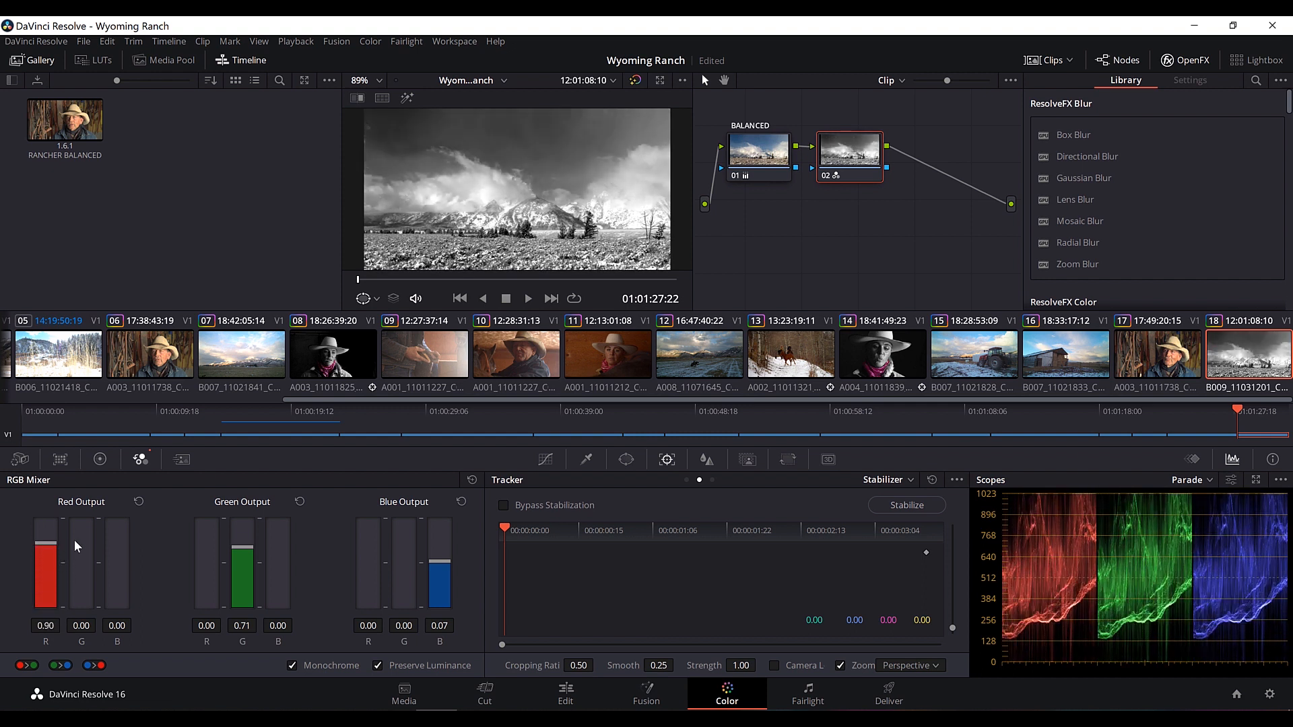
{"action": "mouse_move", "coordinate": [246, 556]}
{"action": "left_mouse_down"}
{"action": "mouse_move", "coordinate": [241, 610]}
{"action": "mouse_move", "coordinate": [251, 566]}
{"action": "left_mouse_up"}
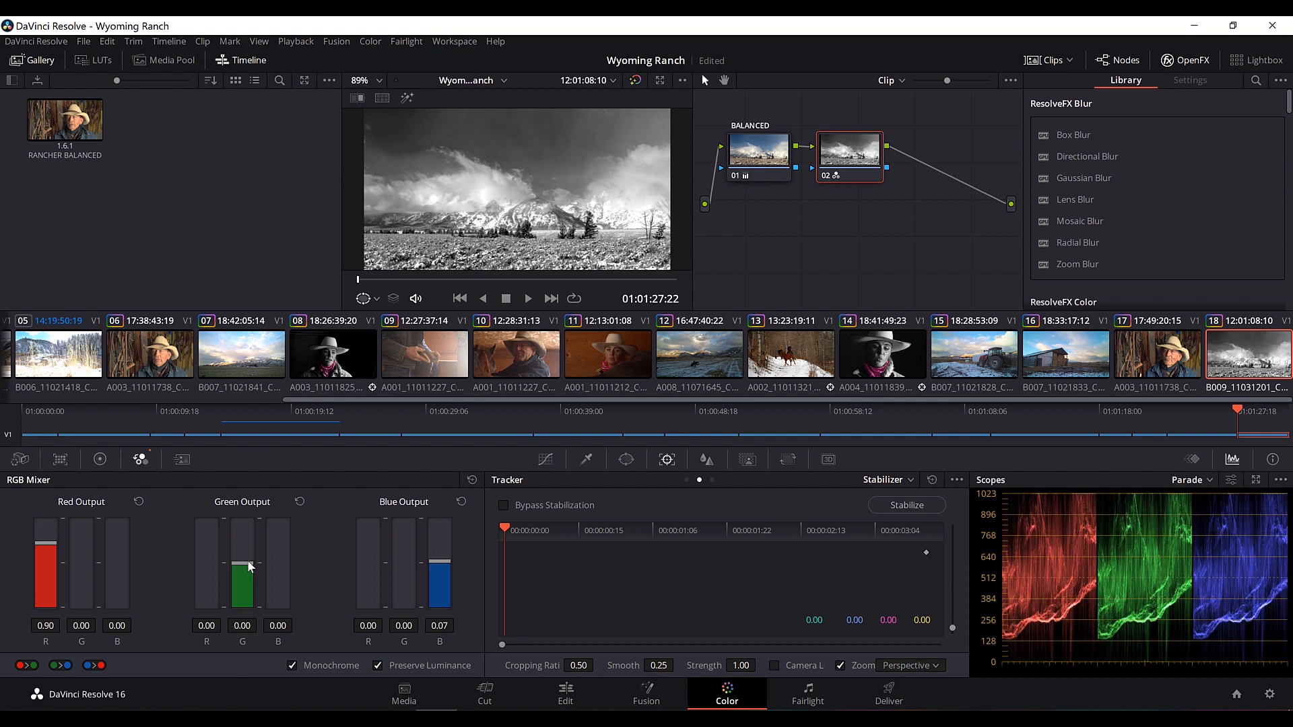
{"action": "left_click_drag", "start_coordinate": [444, 562], "coordinate": [443, 559]}
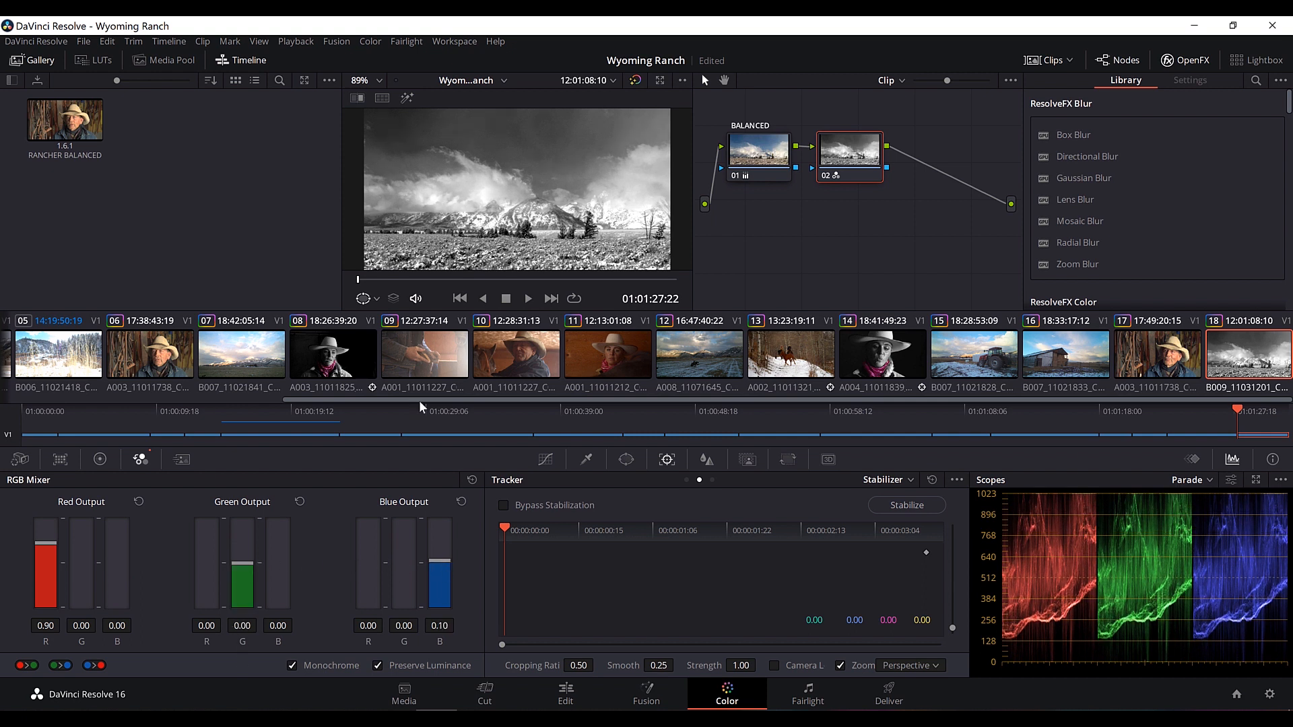
{"action": "right_click", "coordinate": [449, 176]}
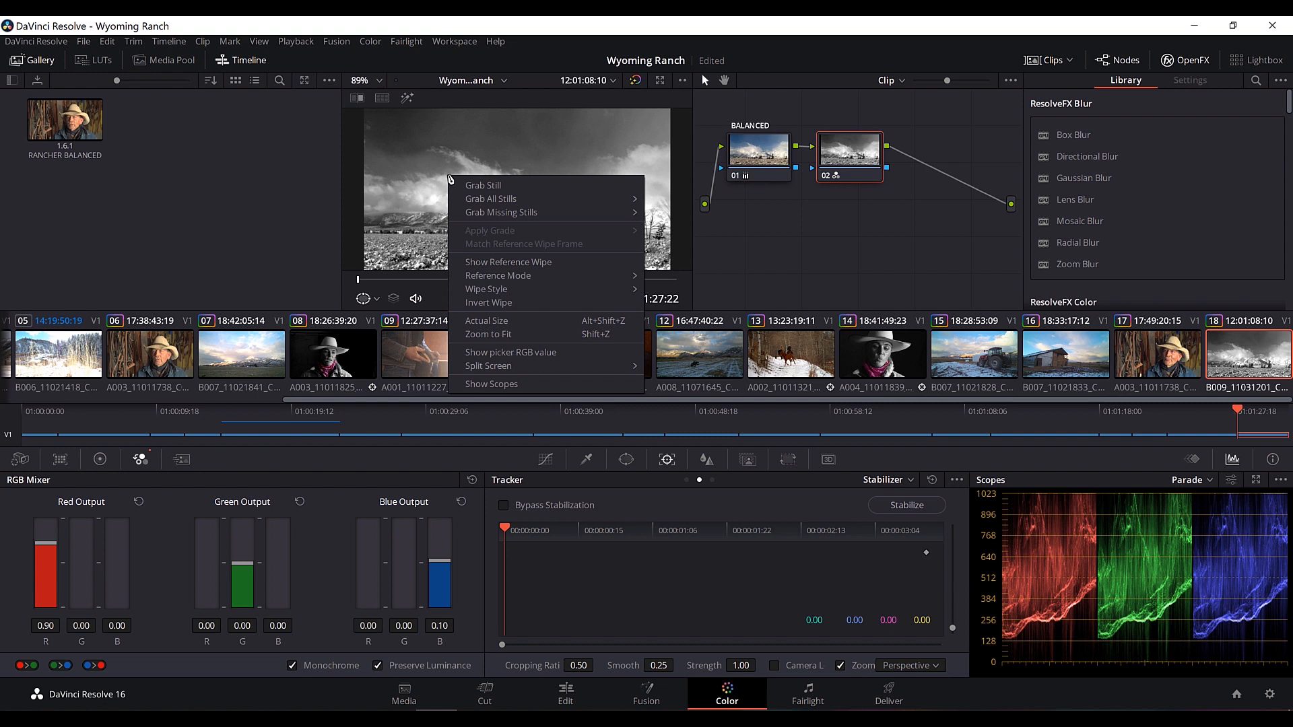
{"action": "left_click", "coordinate": [478, 185]}
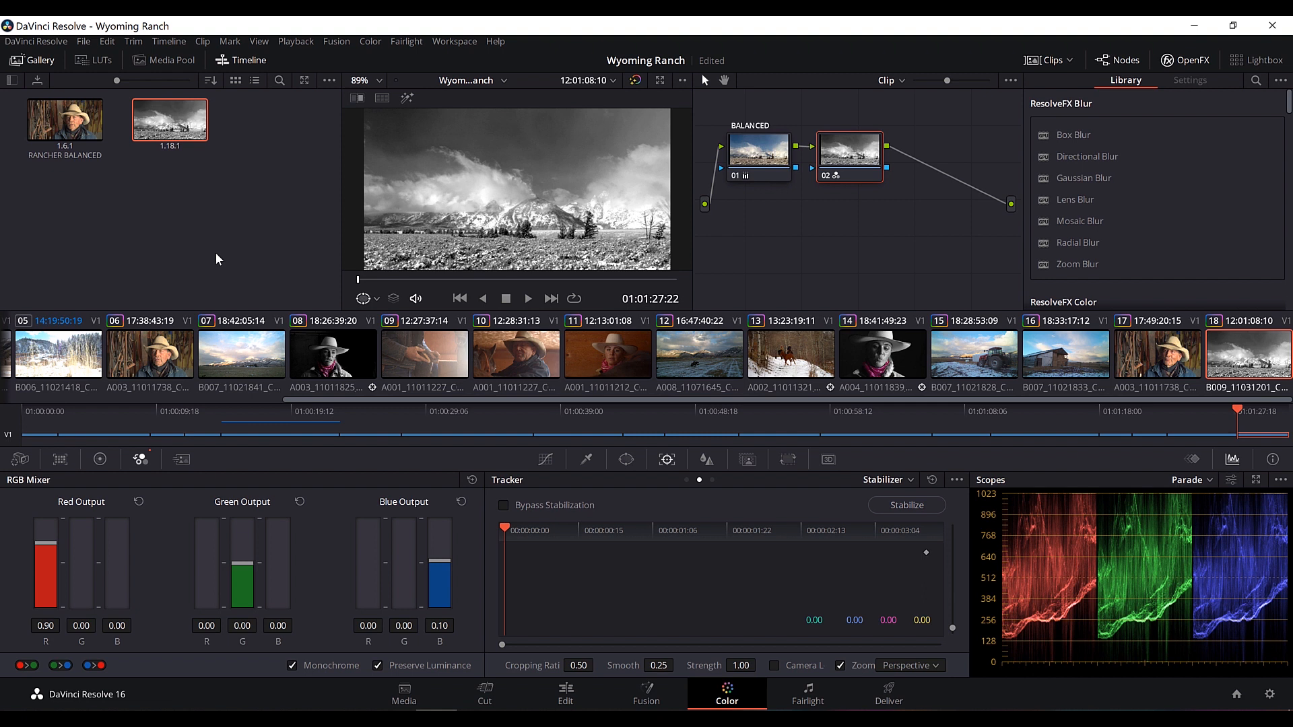
- Open the LUT folder from the project's Color Management settings and shrink its window so the settings stay visible beside it
{"action": "left_click", "coordinate": [83, 41]}
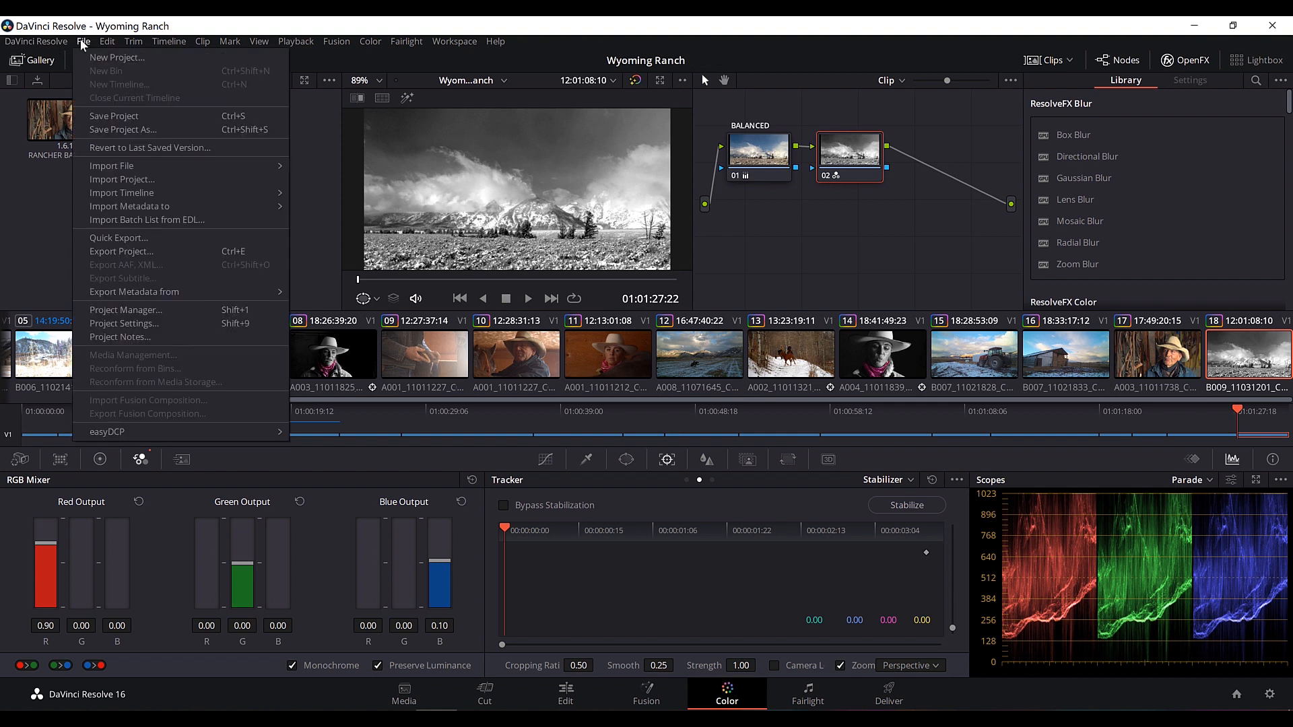
{"action": "left_click", "coordinate": [134, 322]}
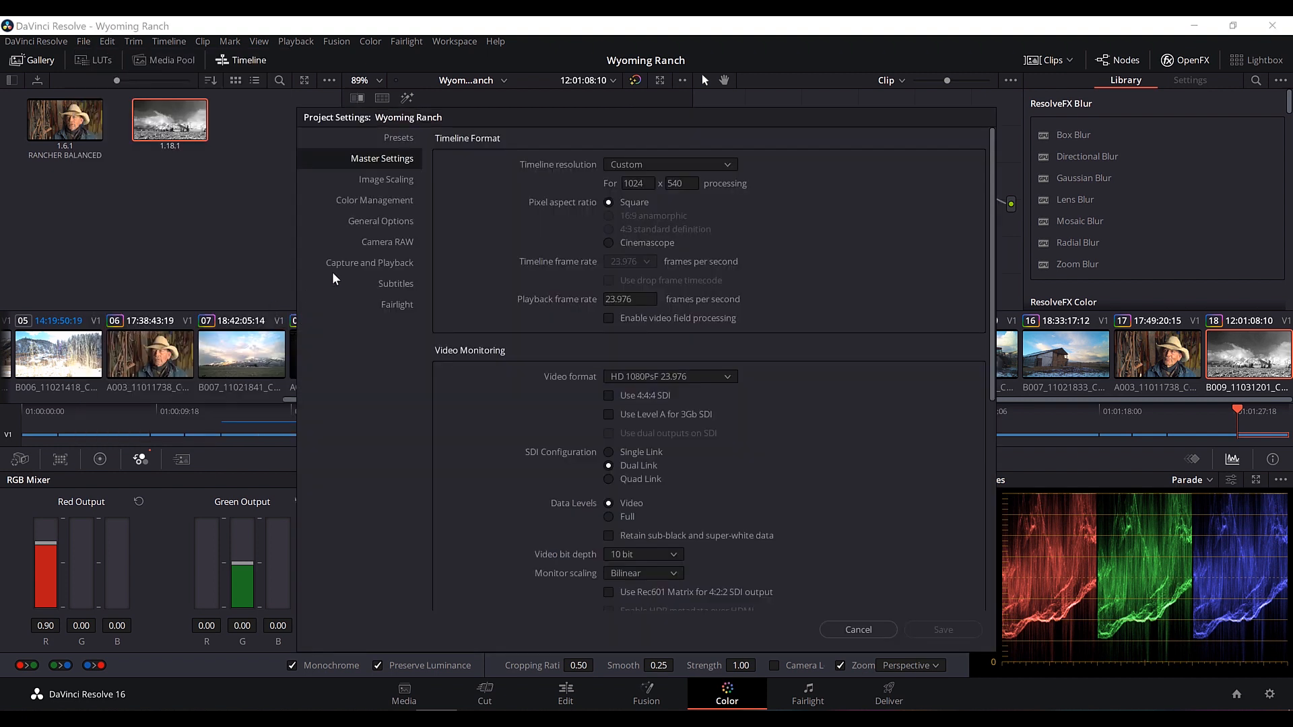
{"action": "left_click", "coordinate": [401, 200]}
{"action": "scroll", "coordinate": [906, 272], "scroll_direction": "down", "scroll_amount": 5}
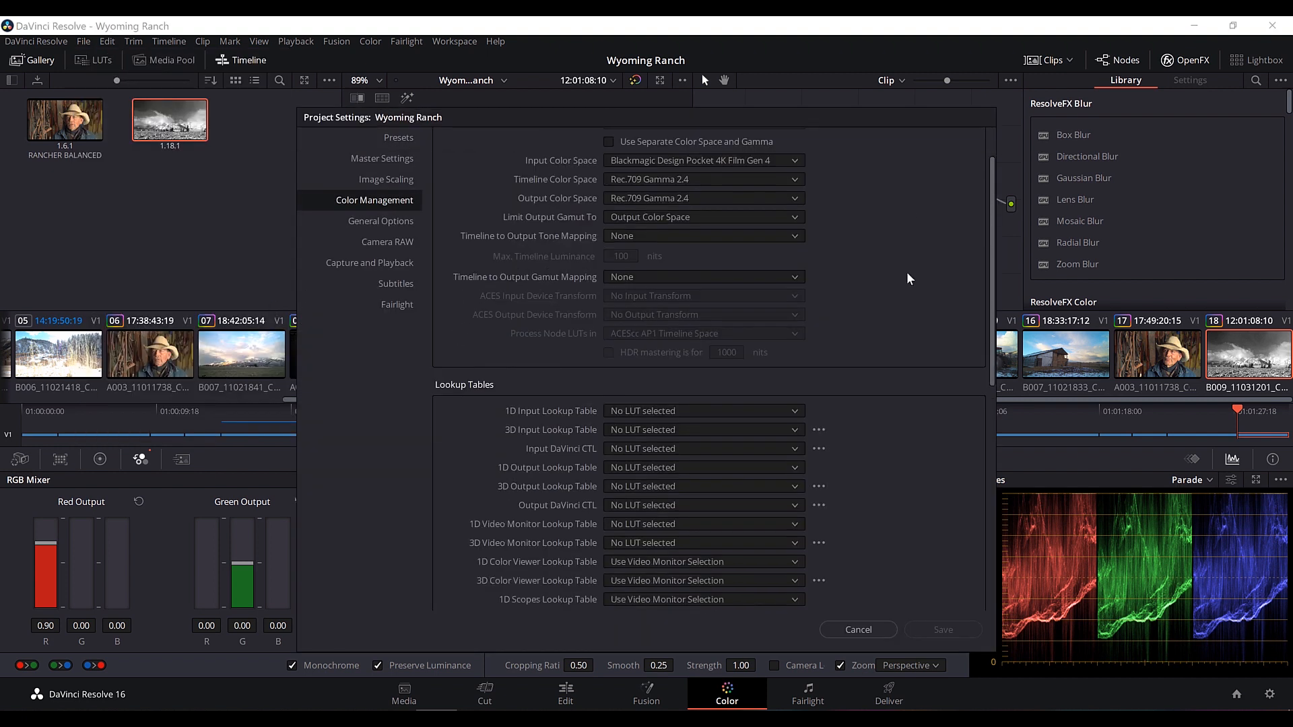
{"action": "scroll", "coordinate": [907, 269], "scroll_direction": "up", "scroll_amount": 1}
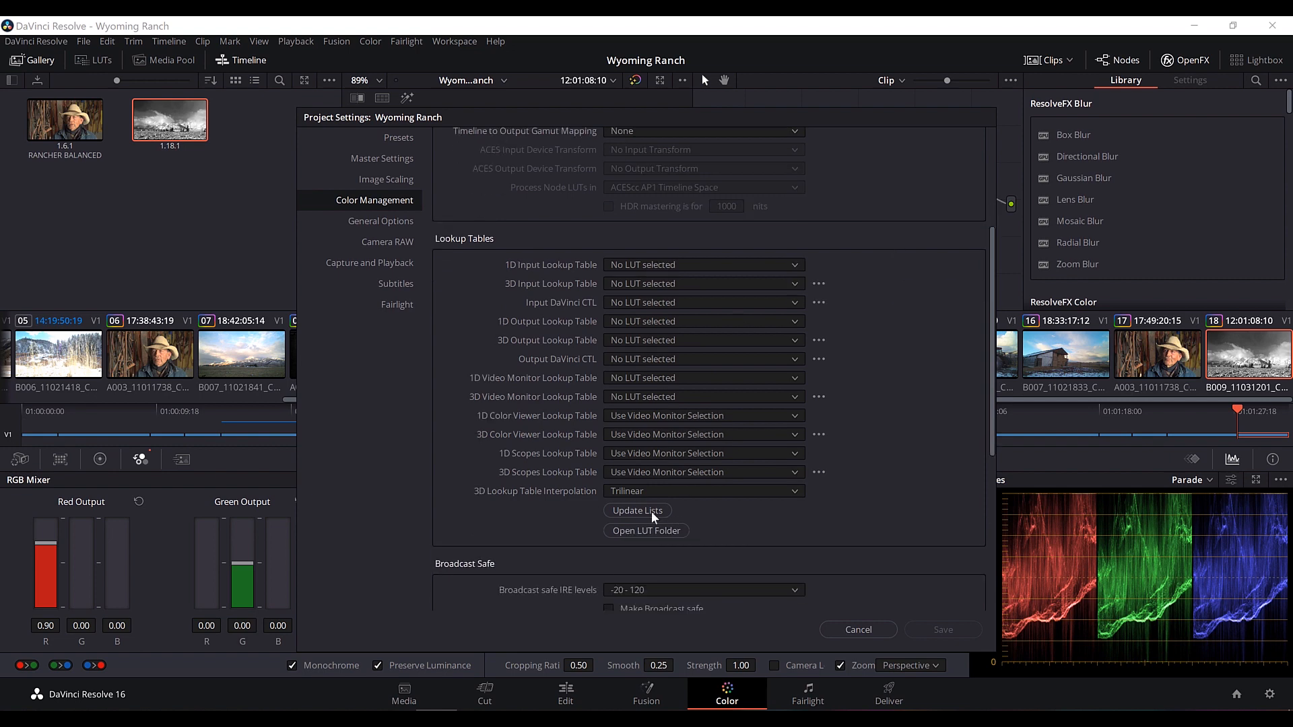
{"action": "left_click", "coordinate": [646, 531]}
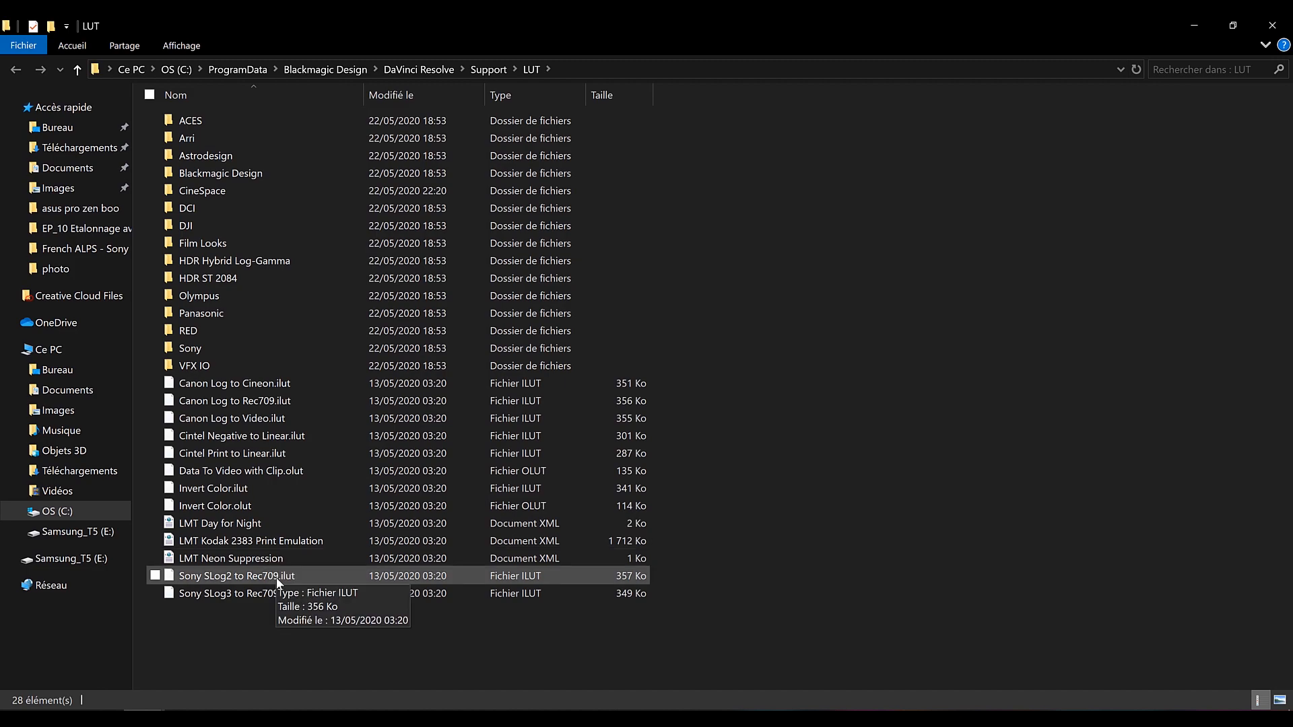
{"action": "left_click", "coordinate": [1233, 25]}
{"action": "left_click_drag", "start_coordinate": [684, 324], "coordinate": [367, 121]}
{"action": "left_click_drag", "start_coordinate": [722, 147], "coordinate": [561, 165]}
{"action": "left_click_drag", "start_coordinate": [270, 469], "coordinate": [291, 652]}
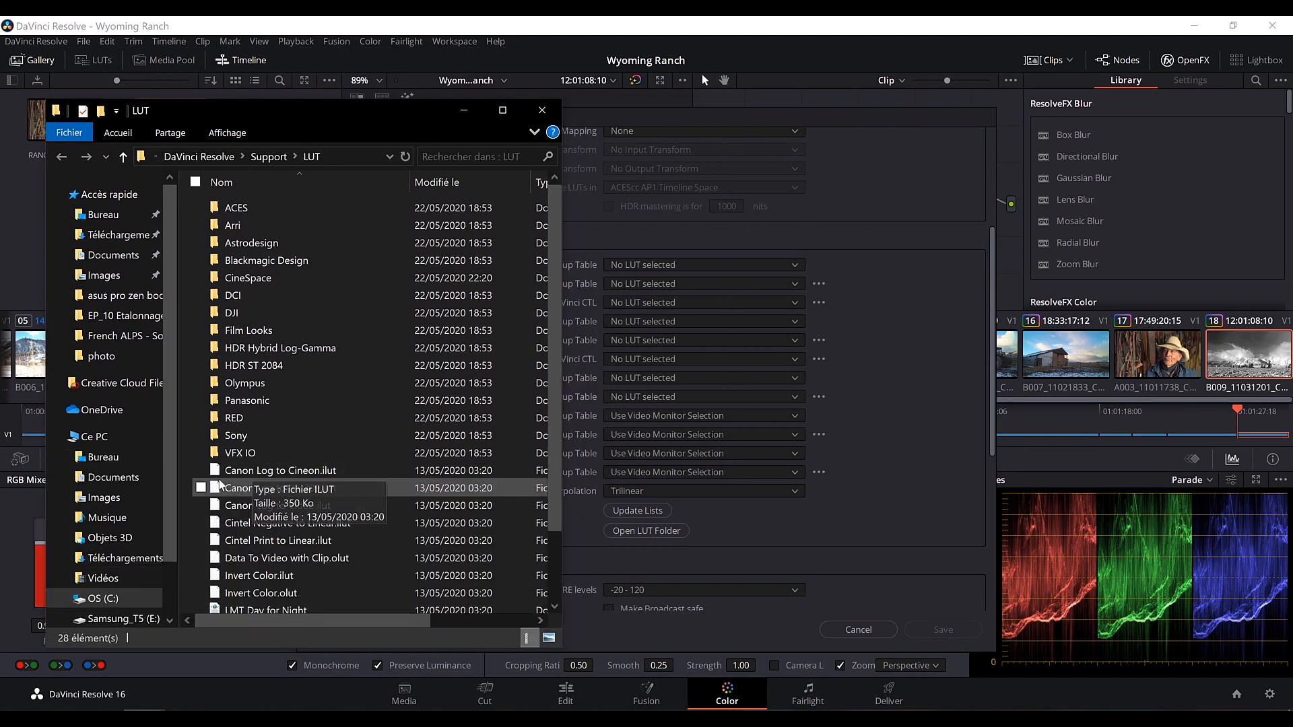
- Create a new folder named Training in the LUT folder
{"action": "right_click", "coordinate": [189, 466]}
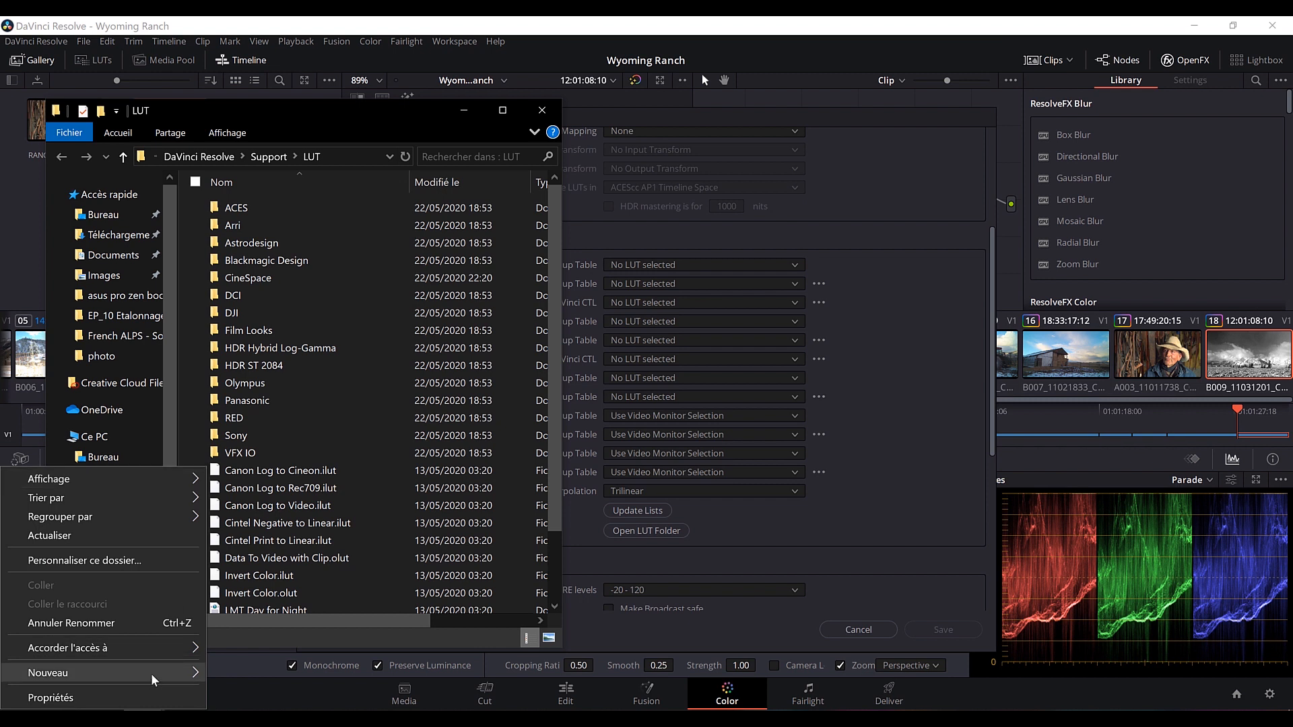
{"action": "mouse_move", "coordinate": [151, 675]}
{"action": "left_click", "coordinate": [278, 595]}
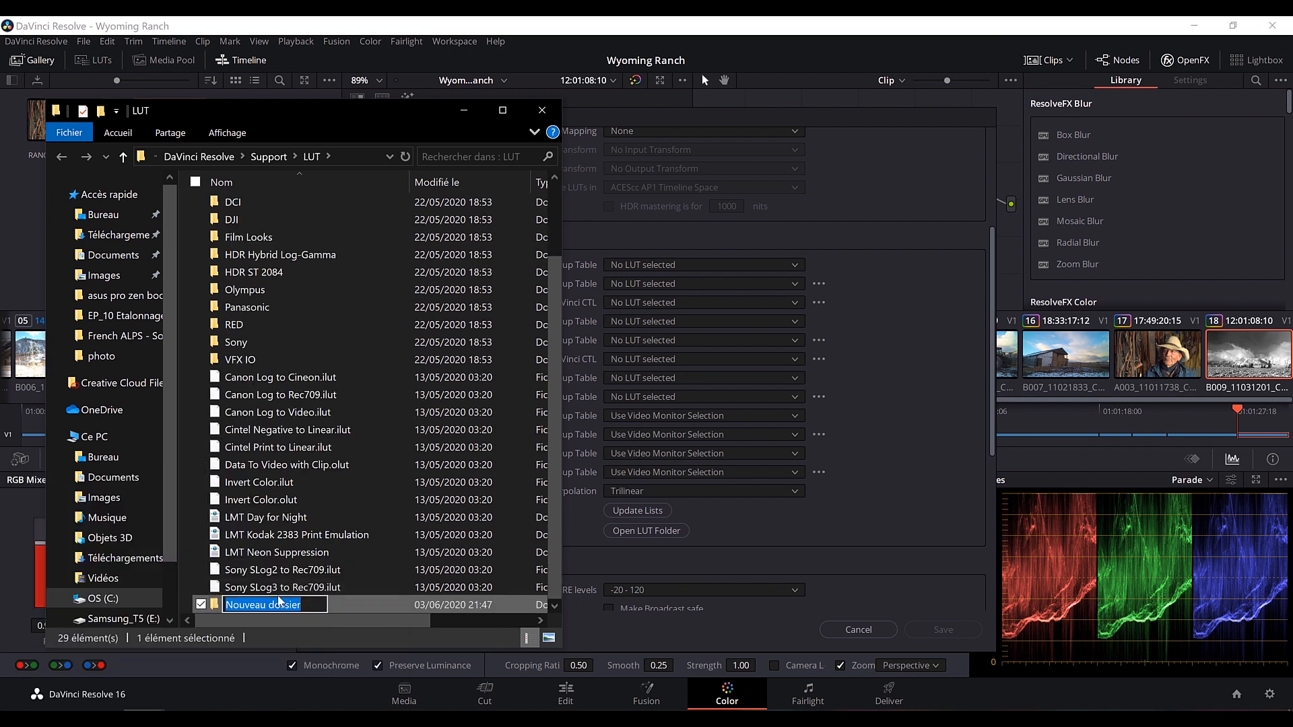
{"action": "type", "text": "Training"}
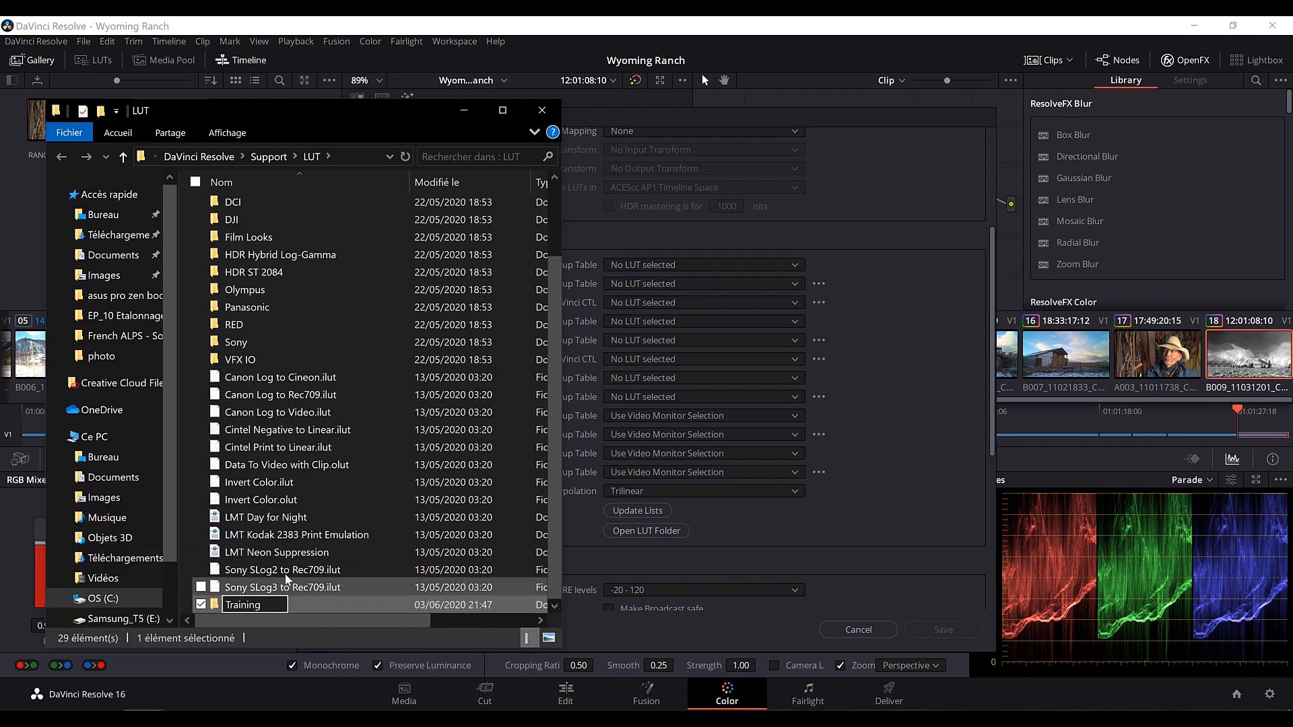
{"action": "left_click", "coordinate": [286, 578]}
- Copy lesson 14 LUT.cube from the R16 Intro Lessons Lesson 14 folder into the Training folder, and minimize the source window
{"action": "double_click", "coordinate": [251, 364]}
{"action": "right_click", "coordinate": [144, 710]}
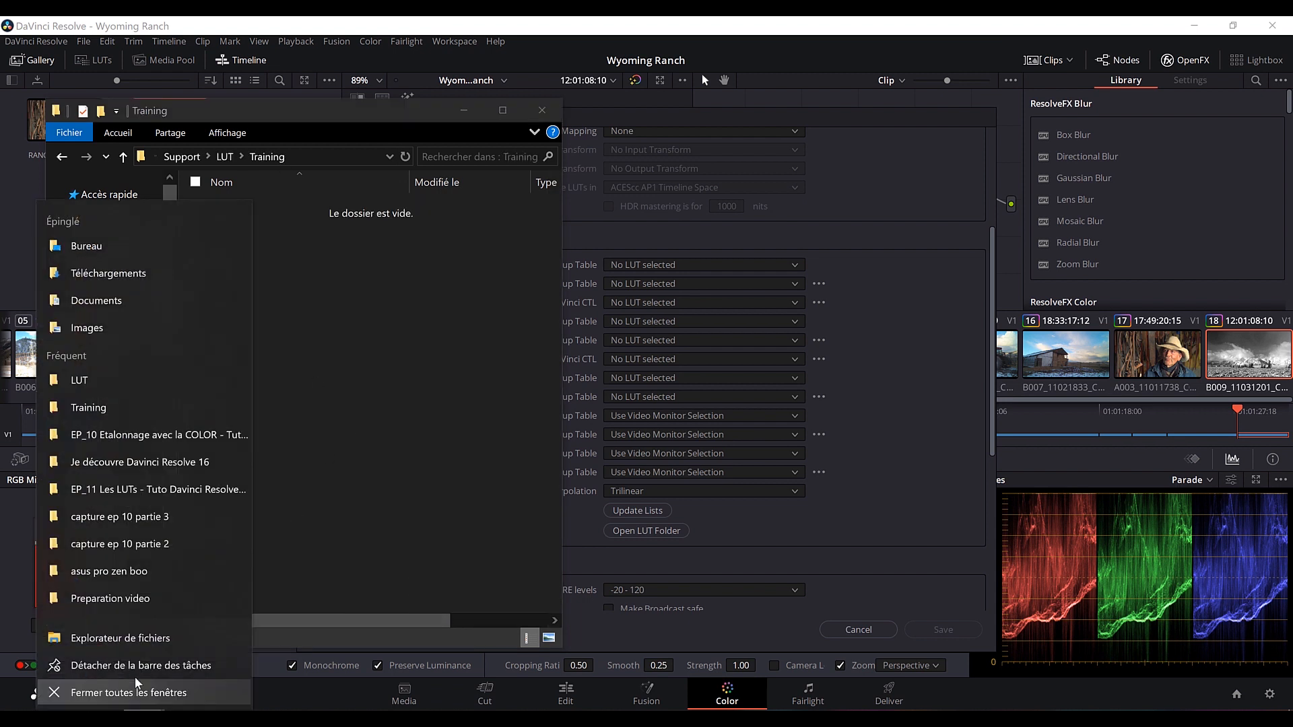
{"action": "left_click", "coordinate": [143, 636]}
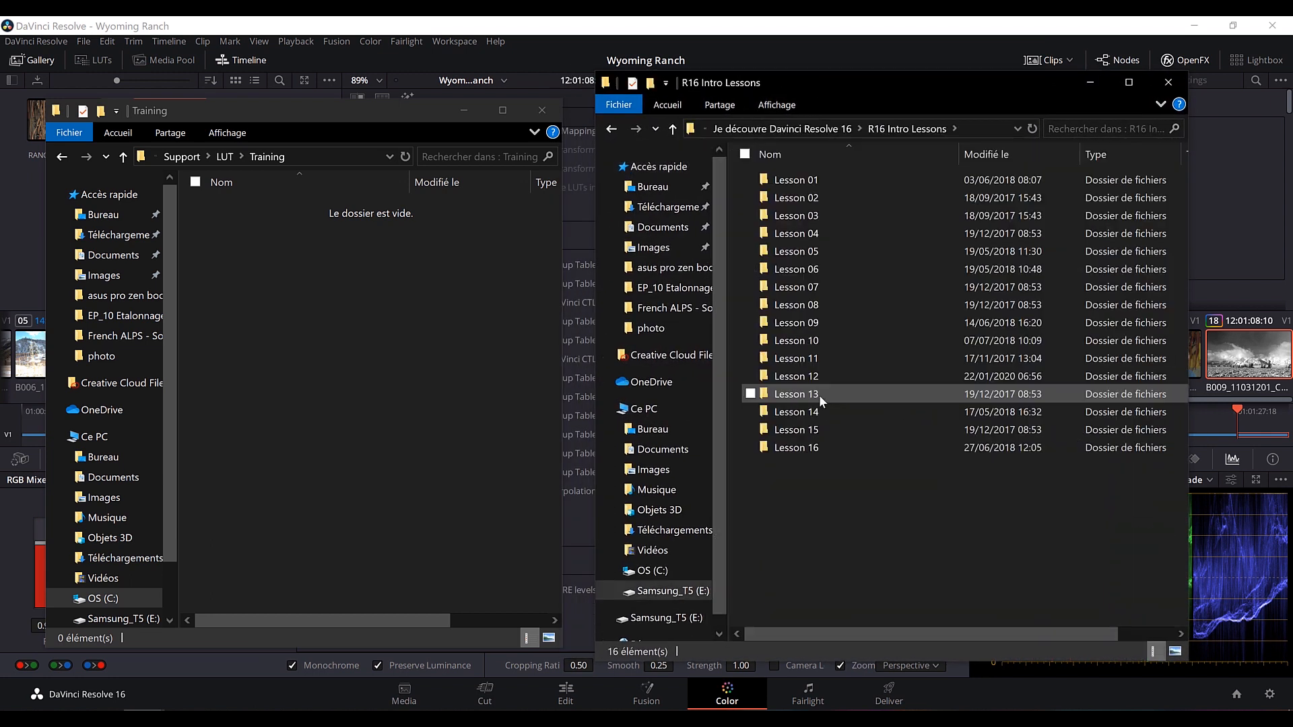
{"action": "double_click", "coordinate": [820, 407]}
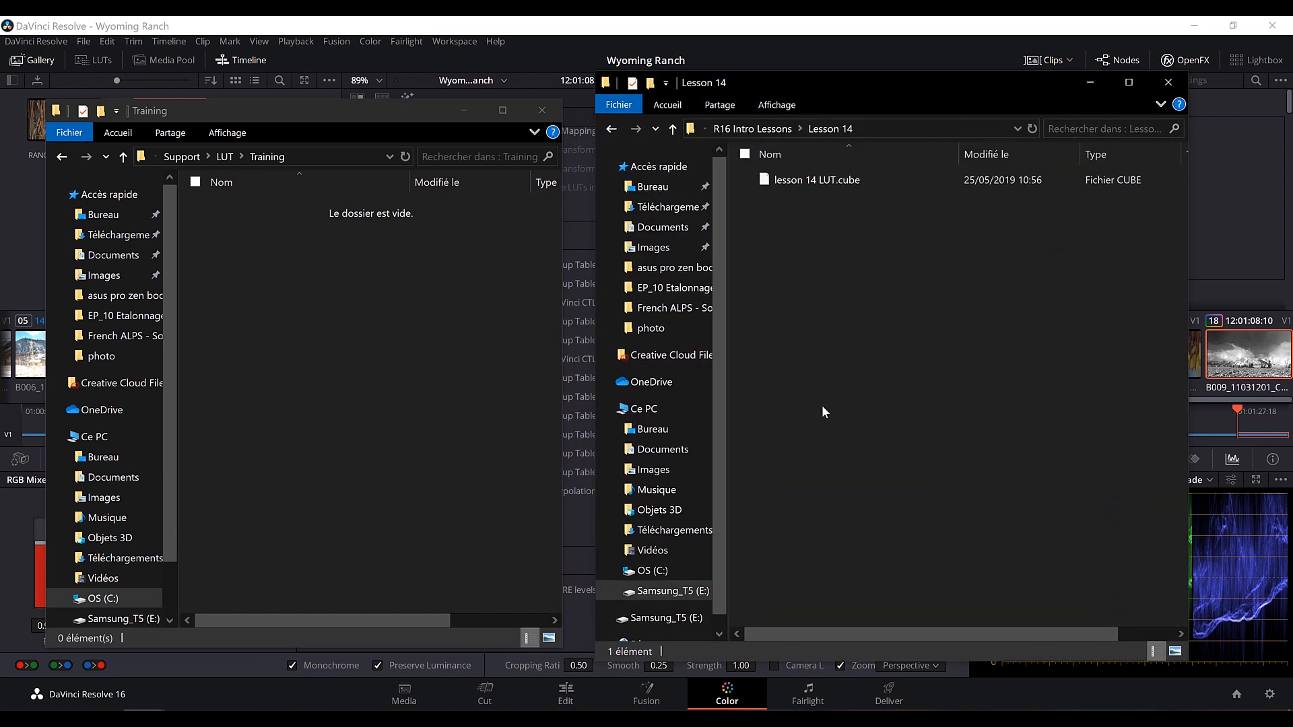
{"action": "left_click", "coordinate": [807, 181]}
{"action": "left_click_drag", "start_coordinate": [803, 191], "coordinate": [334, 325]}
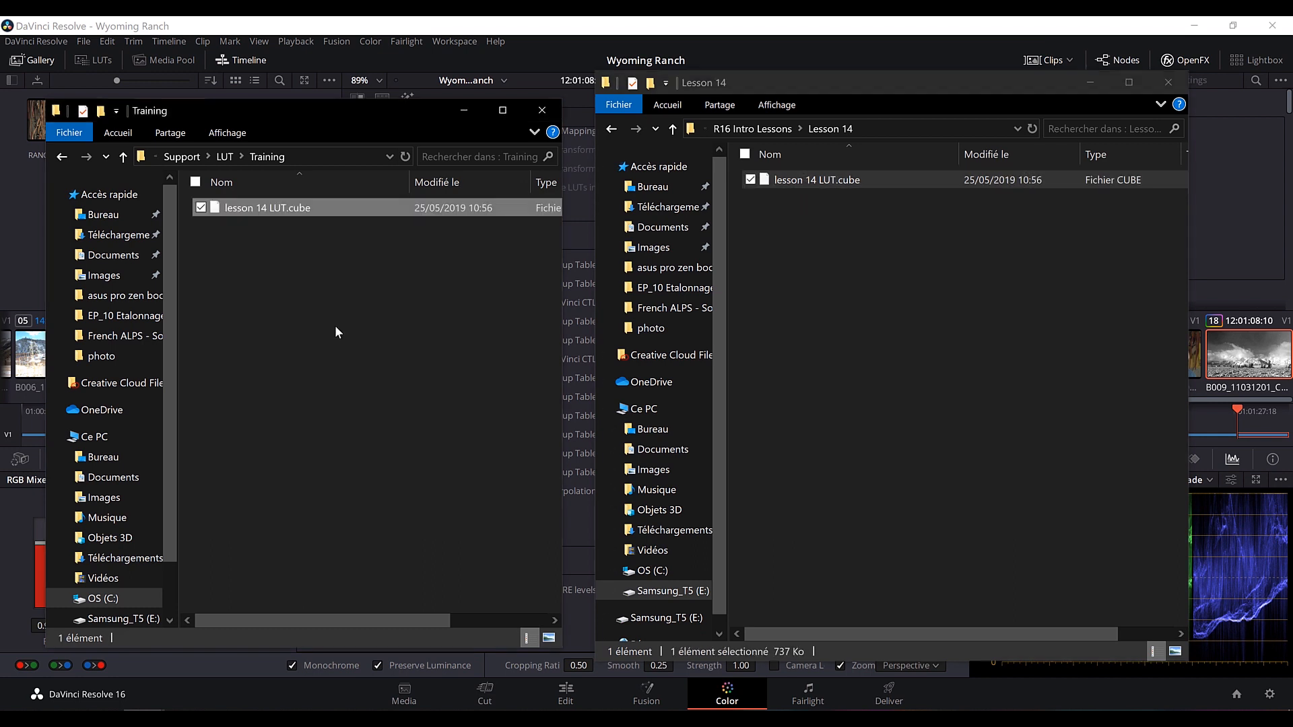
{"action": "left_click", "coordinate": [334, 325]}
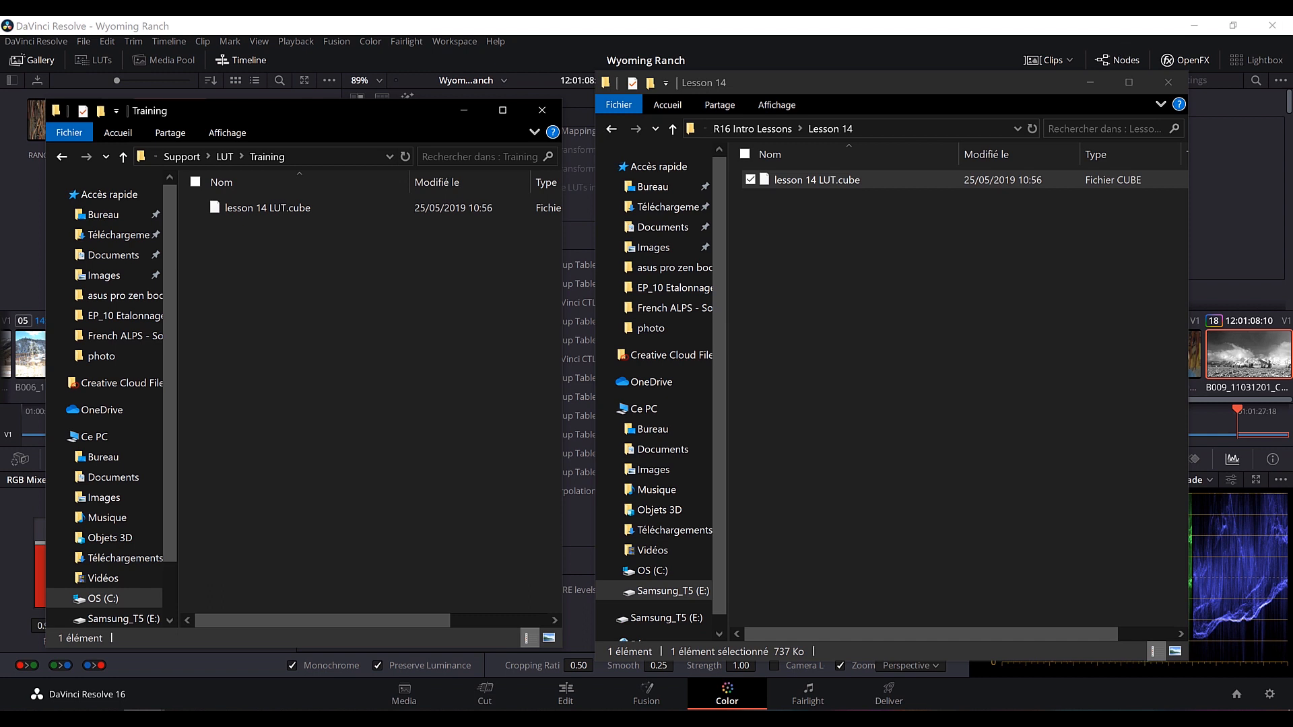
{"action": "left_click", "coordinate": [1091, 82]}
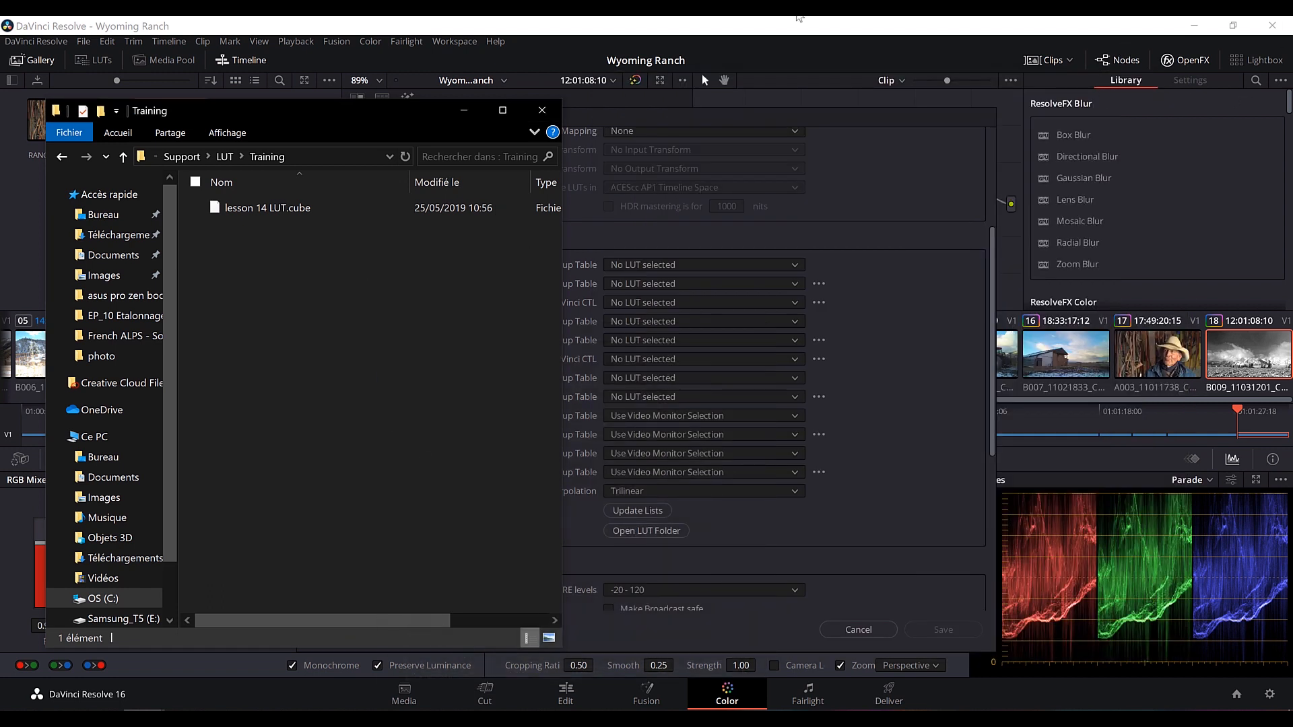
- Update the lookup table lists in the Color Management settings, and save the settings and the project
{"action": "left_click", "coordinate": [854, 100]}
{"action": "scroll", "coordinate": [637, 542], "scroll_direction": "down", "scroll_amount": 1}
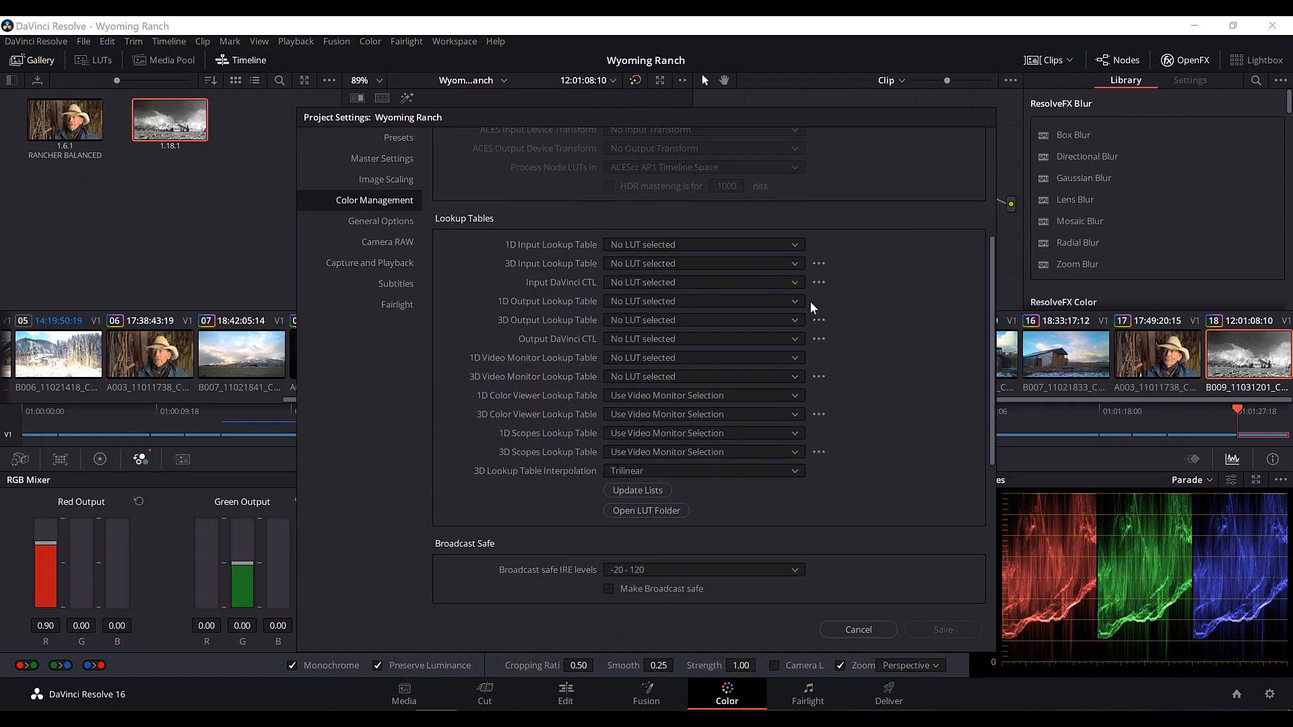
{"action": "left_click", "coordinate": [645, 491]}
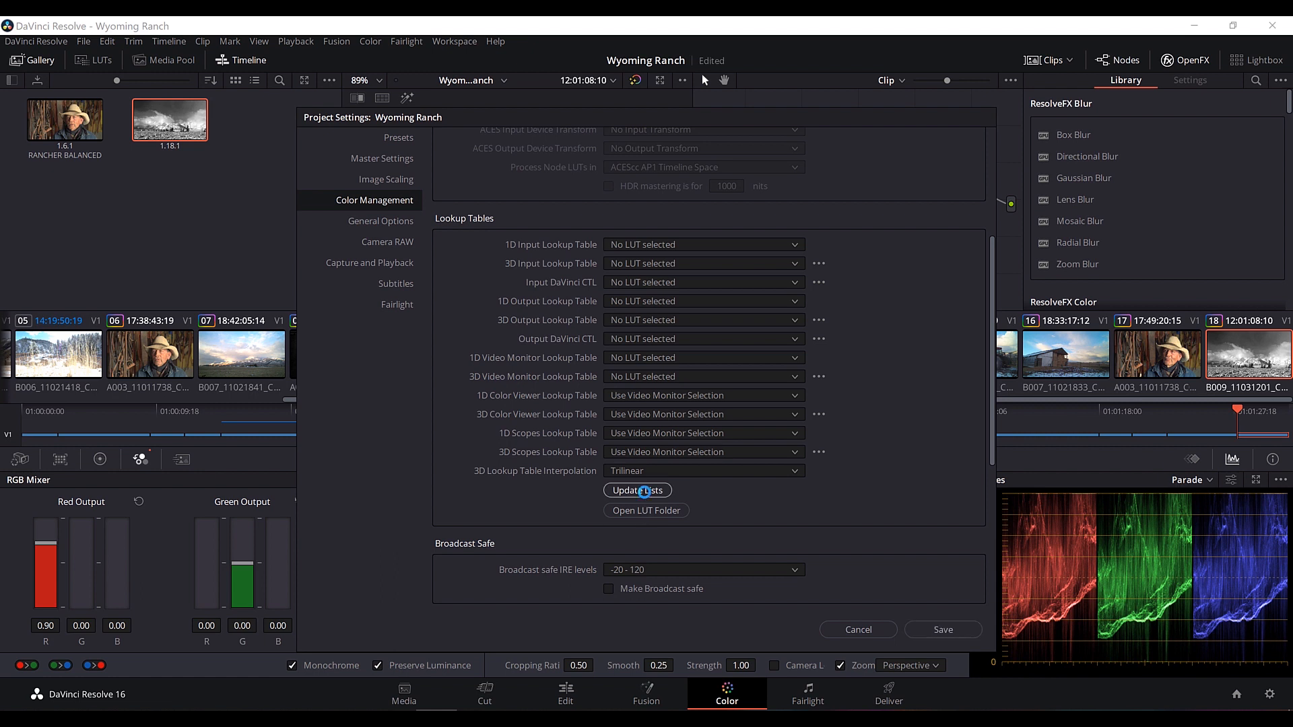
{"action": "left_click", "coordinate": [956, 626]}
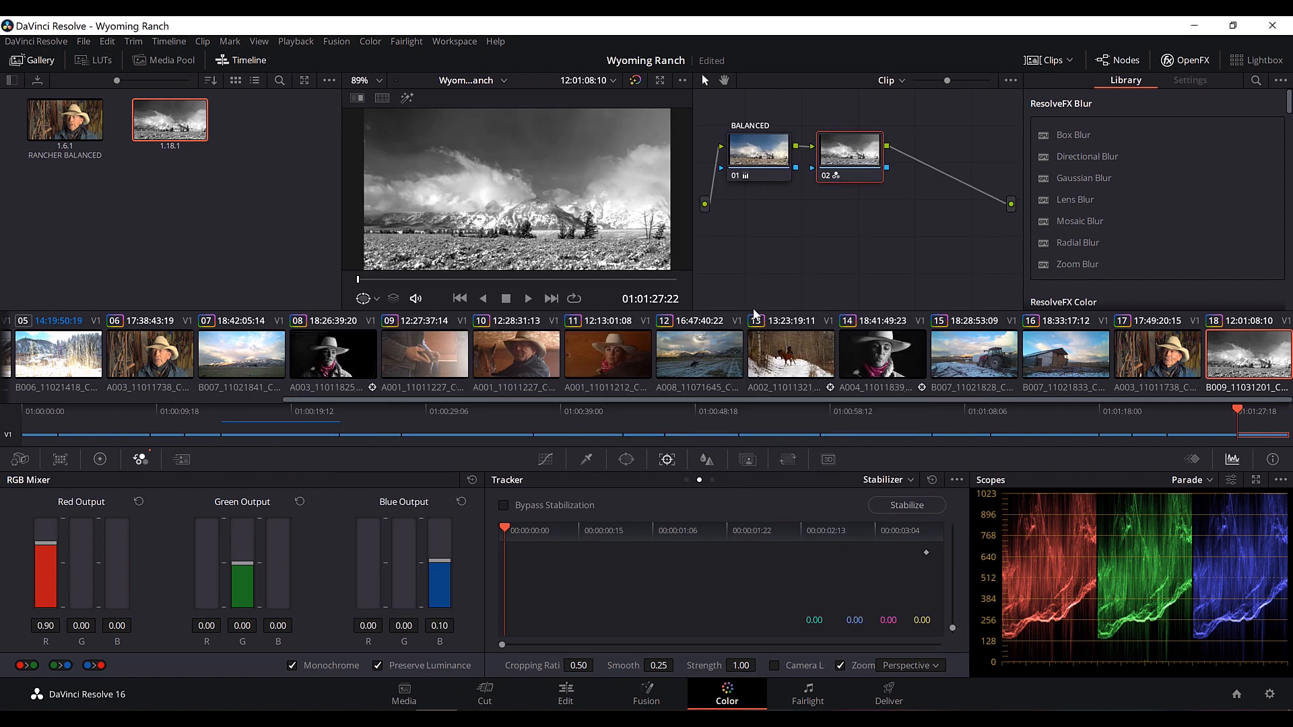
{"action": "key", "text": "ctrl+s"}
- Reset the grade of node 02 on clip 18
{"action": "right_click", "coordinate": [836, 148]}
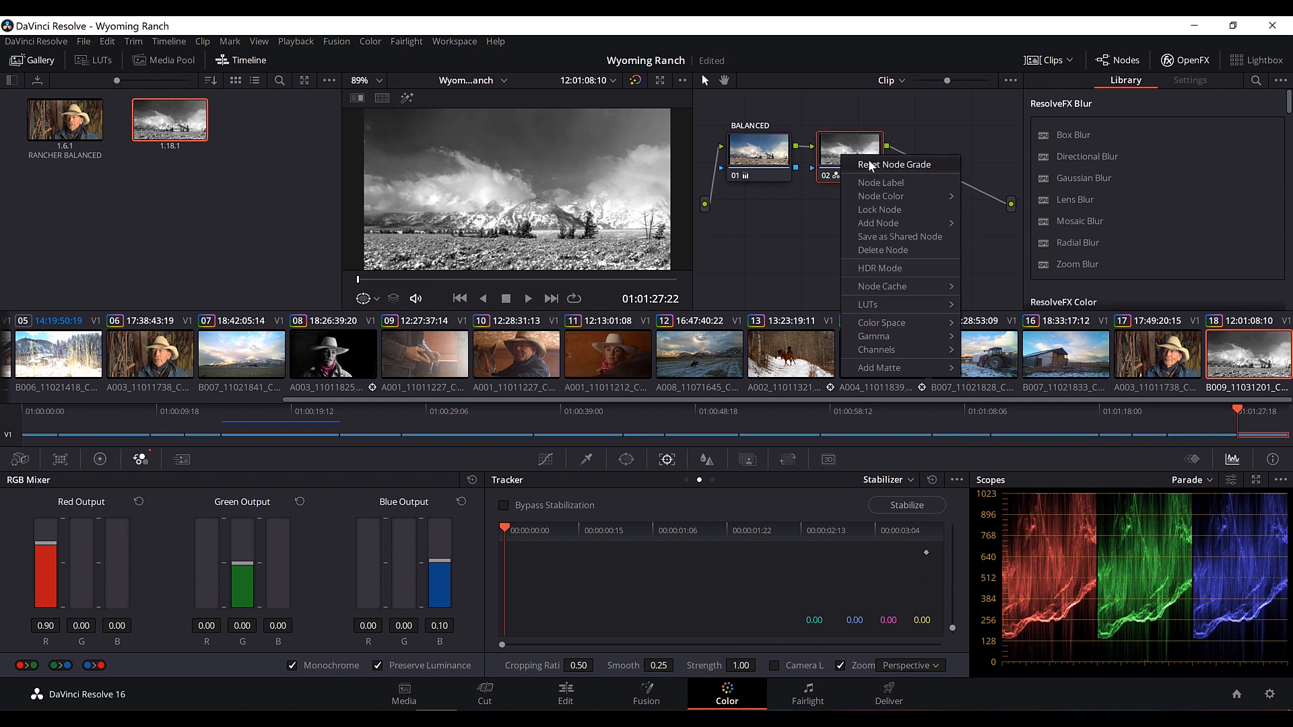
{"action": "left_click", "coordinate": [905, 164]}
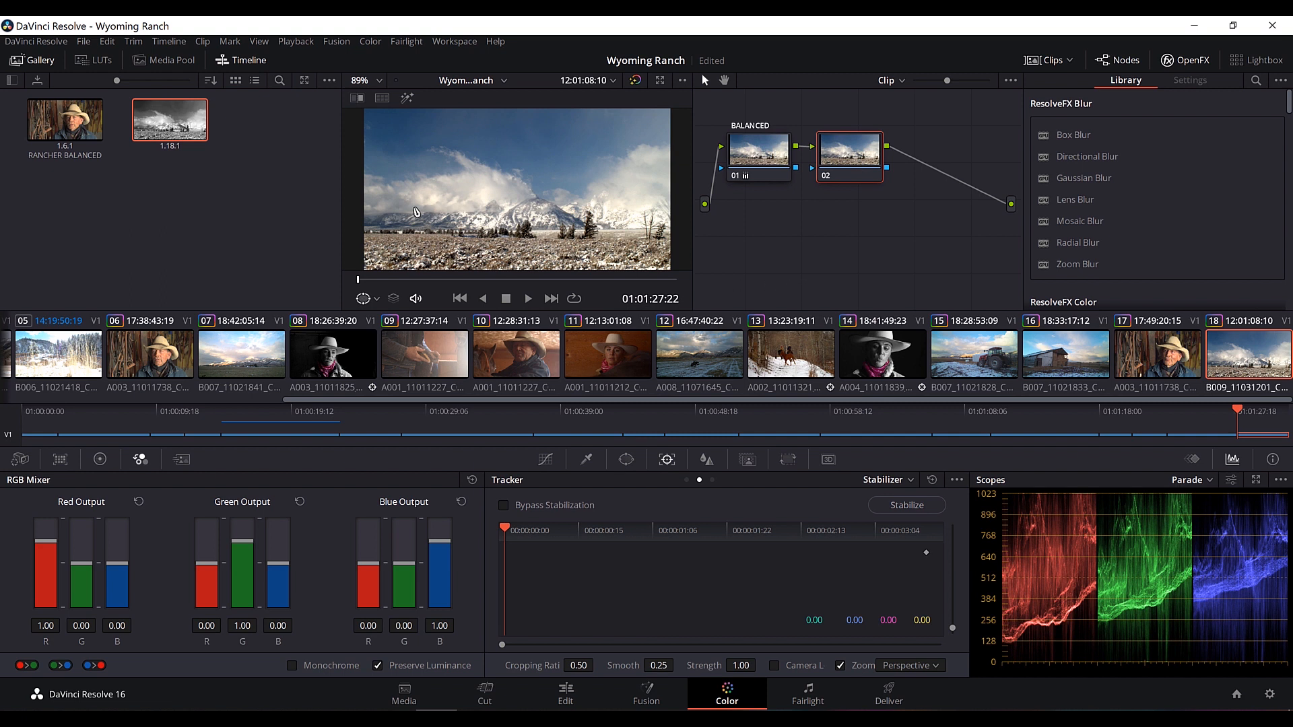
- Apply lesson 14 LUT from the Training LUT folder to node 02, compare with the node off and on, and save the project
{"action": "left_click", "coordinate": [95, 59]}
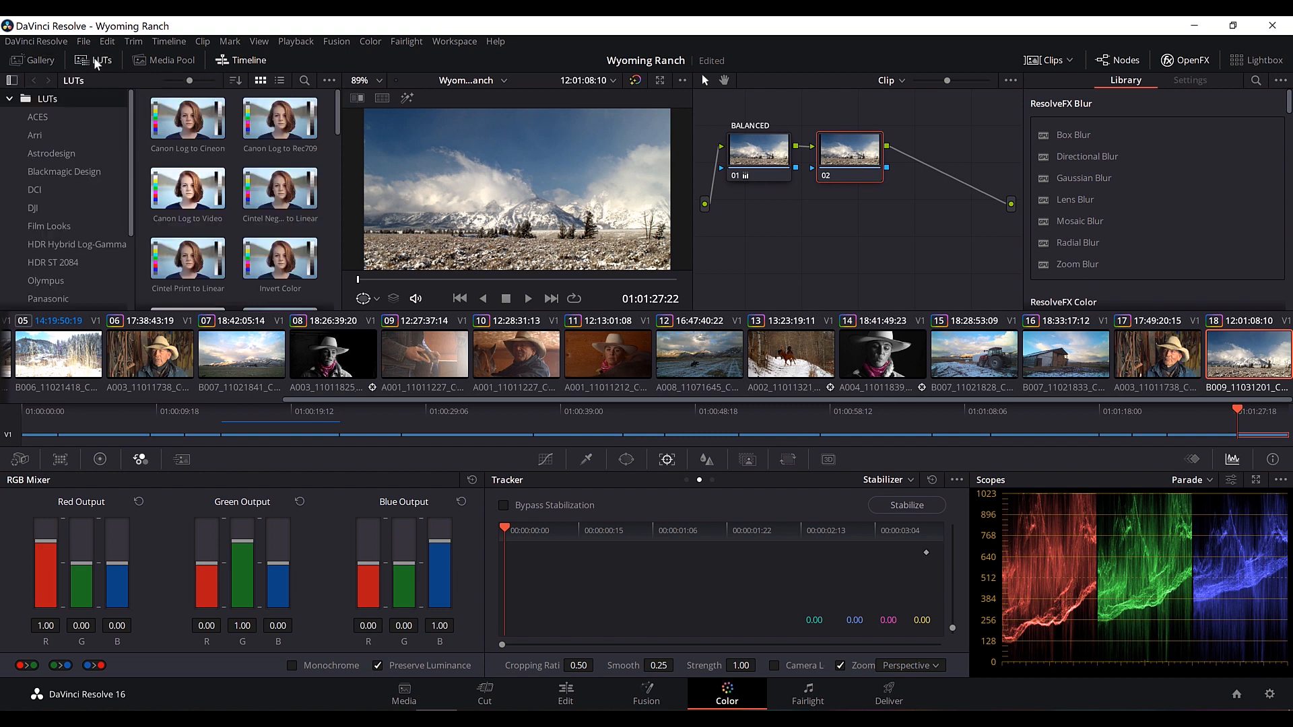
{"action": "scroll", "coordinate": [99, 144], "scroll_direction": "down", "scroll_amount": 5}
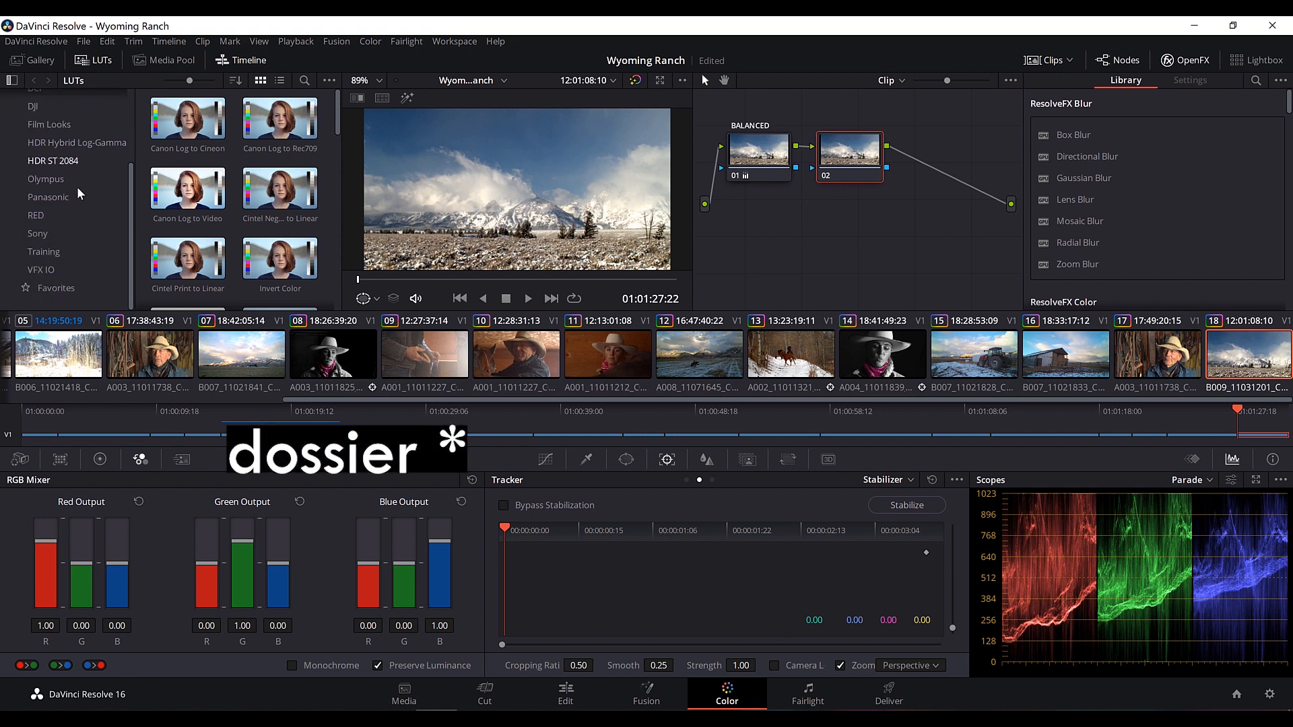
{"action": "left_click", "coordinate": [60, 251]}
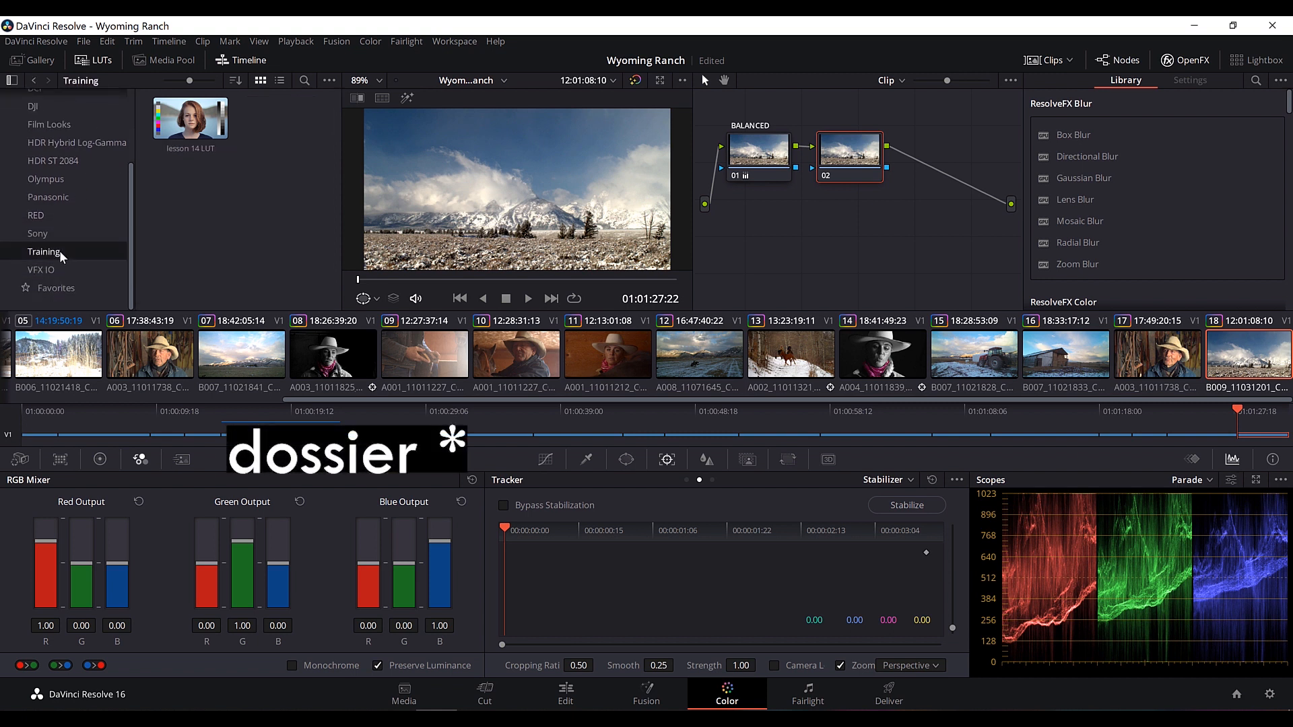
{"action": "right_click", "coordinate": [194, 137]}
{"action": "left_click", "coordinate": [250, 144]}
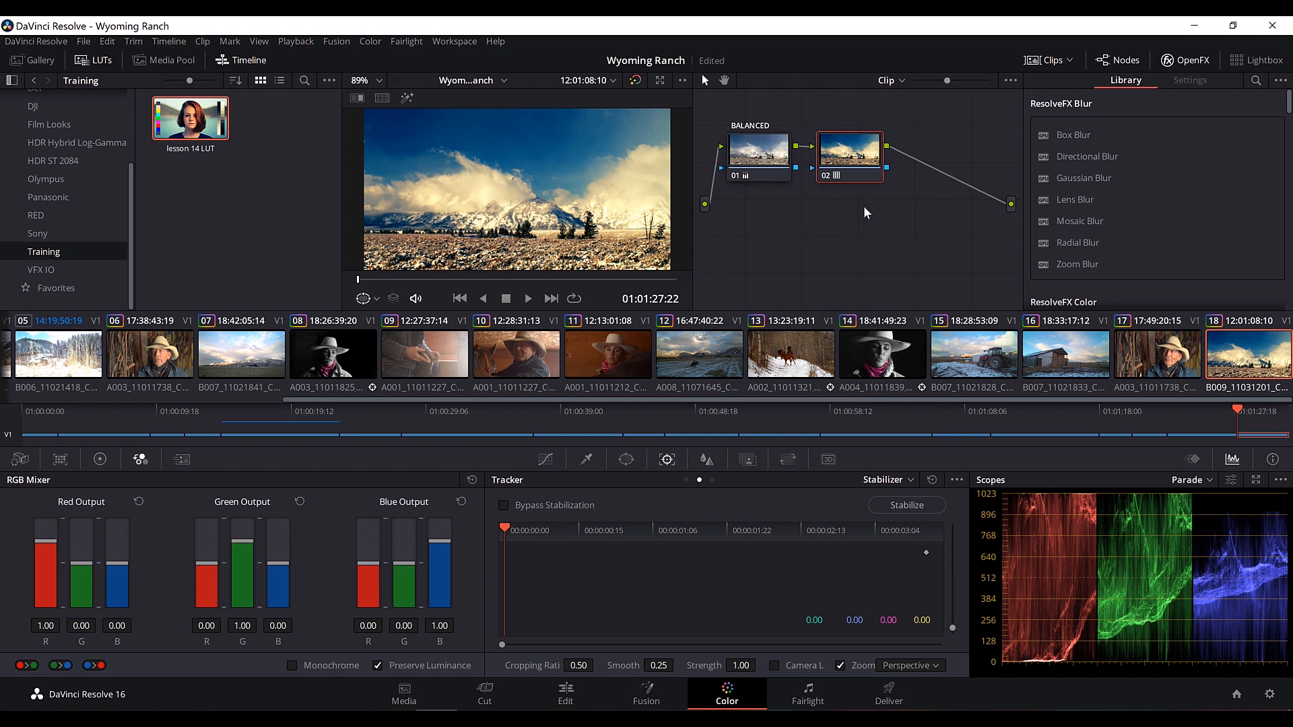
{"action": "key", "text": "ctrl+d"}
{"action": "key", "text": "ctrl+d"}
{"action": "key", "text": "ctrl+s"}
- Soften the LUT look on node 02 by setting the primary Lift to 0.13 and Gain to 0.77
{"action": "left_click", "coordinate": [100, 459]}
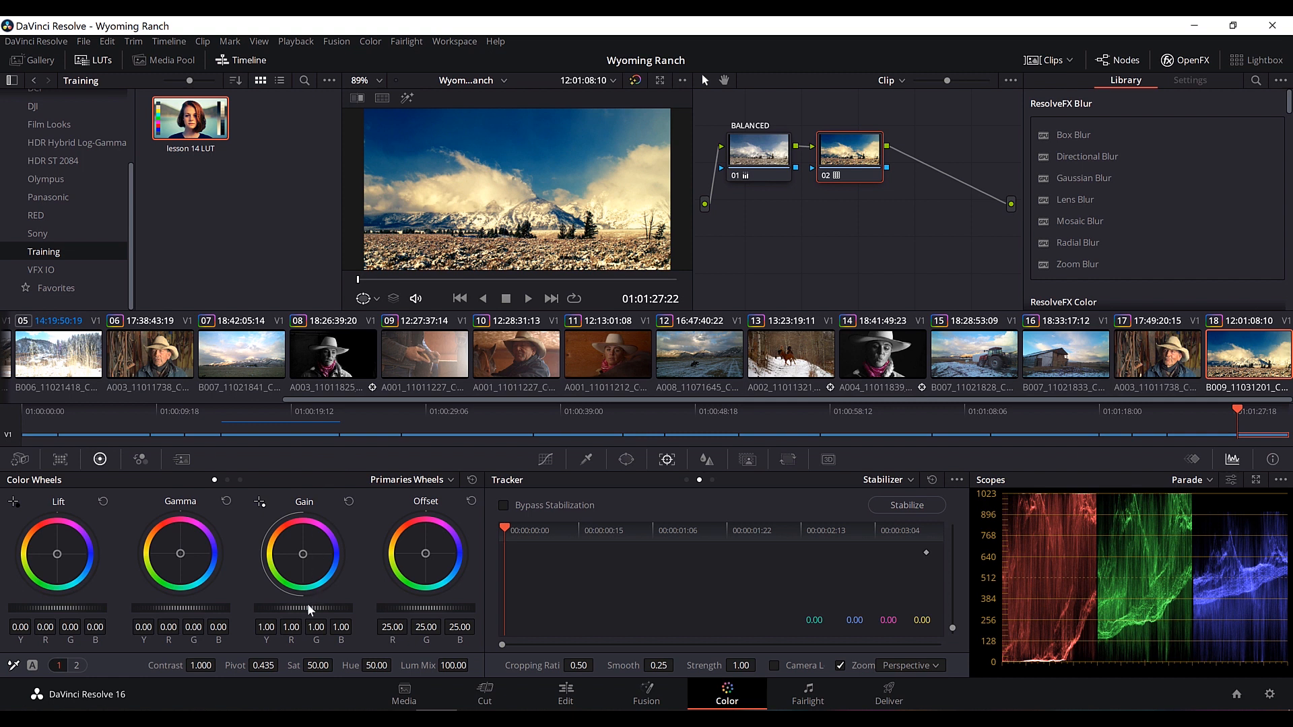
{"action": "mouse_move", "coordinate": [308, 604]}
{"action": "left_mouse_down"}
{"action": "mouse_move", "coordinate": [269, 603]}
{"action": "mouse_move", "coordinate": [307, 604]}
{"action": "mouse_move", "coordinate": [284, 603]}
{"action": "left_mouse_up"}
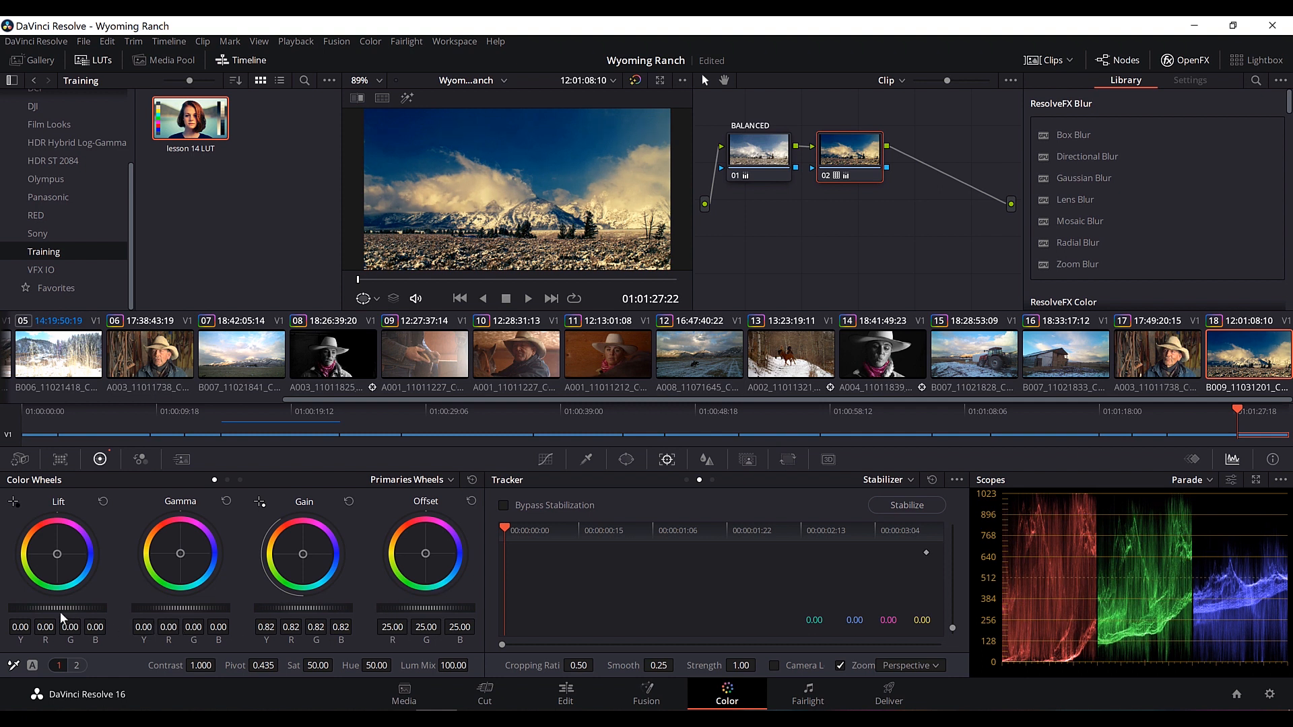
{"action": "left_click_drag", "start_coordinate": [60, 608], "coordinate": [86, 609]}
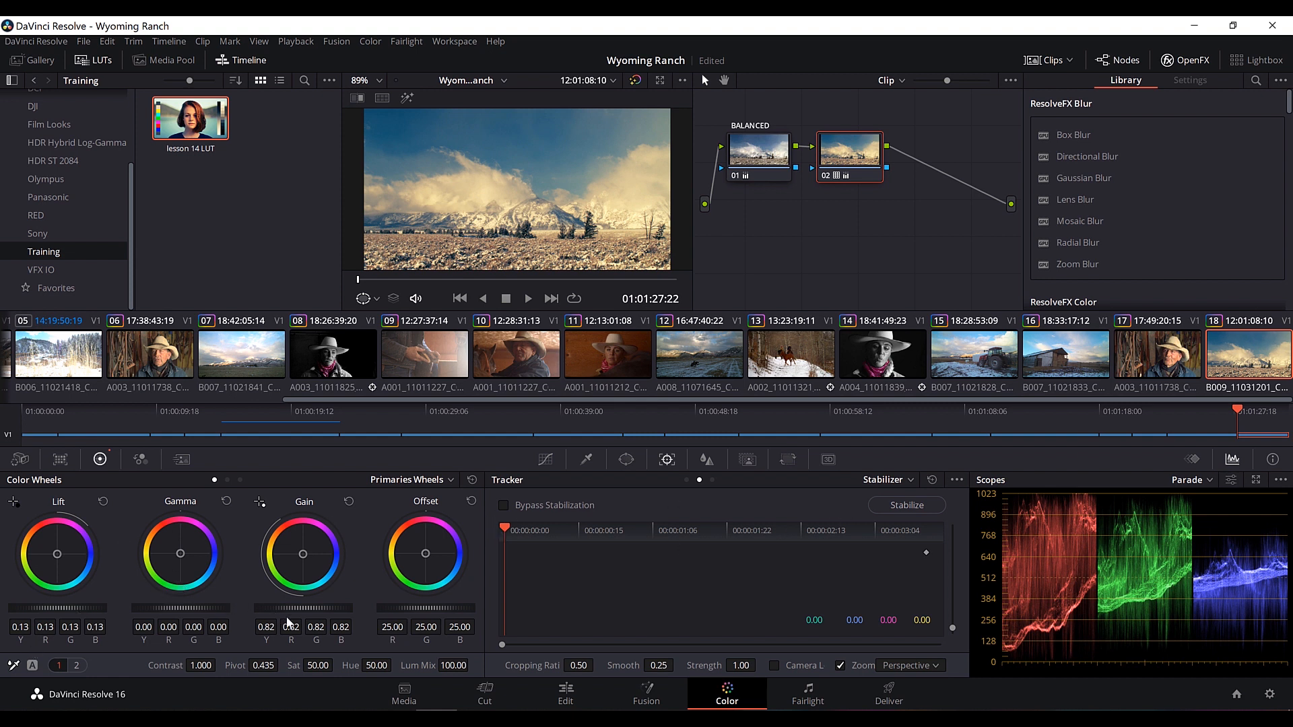
{"action": "left_click_drag", "start_coordinate": [309, 609], "coordinate": [297, 609]}
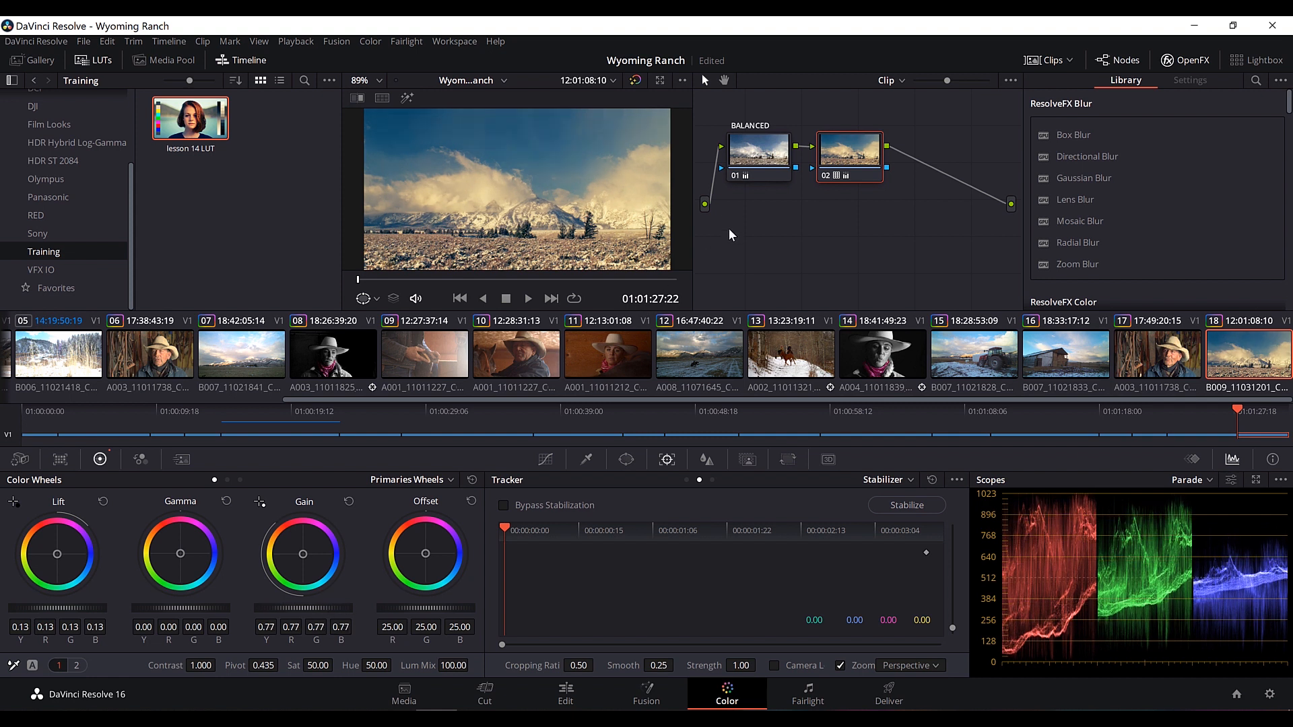
- Add a serial node 03, raise its Lift to about 0.02 with a slight shift towards red, and set its Gain to 0.96
{"action": "key", "text": "alt+s"}
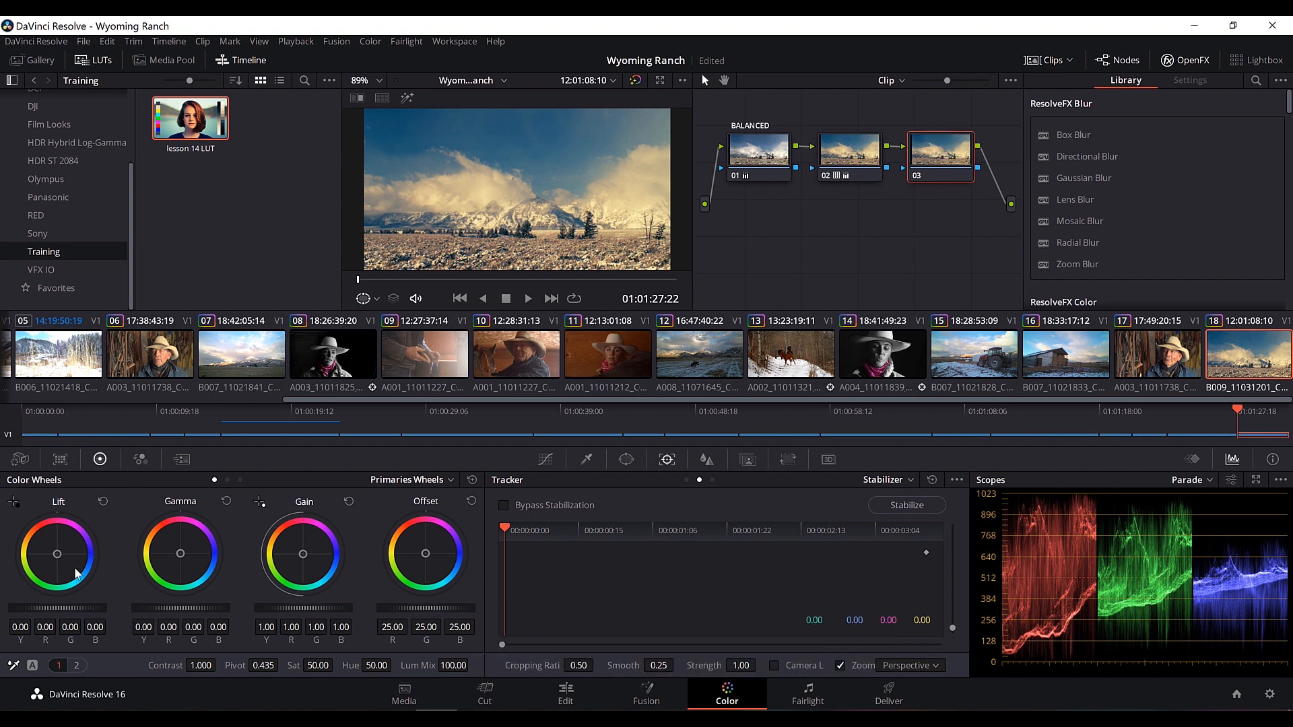
{"action": "mouse_move", "coordinate": [57, 608]}
{"action": "left_mouse_down"}
{"action": "mouse_move", "coordinate": [44, 609]}
{"action": "mouse_move", "coordinate": [67, 608]}
{"action": "left_mouse_up"}
{"action": "left_click_drag", "start_coordinate": [57, 554], "coordinate": [56, 554]}
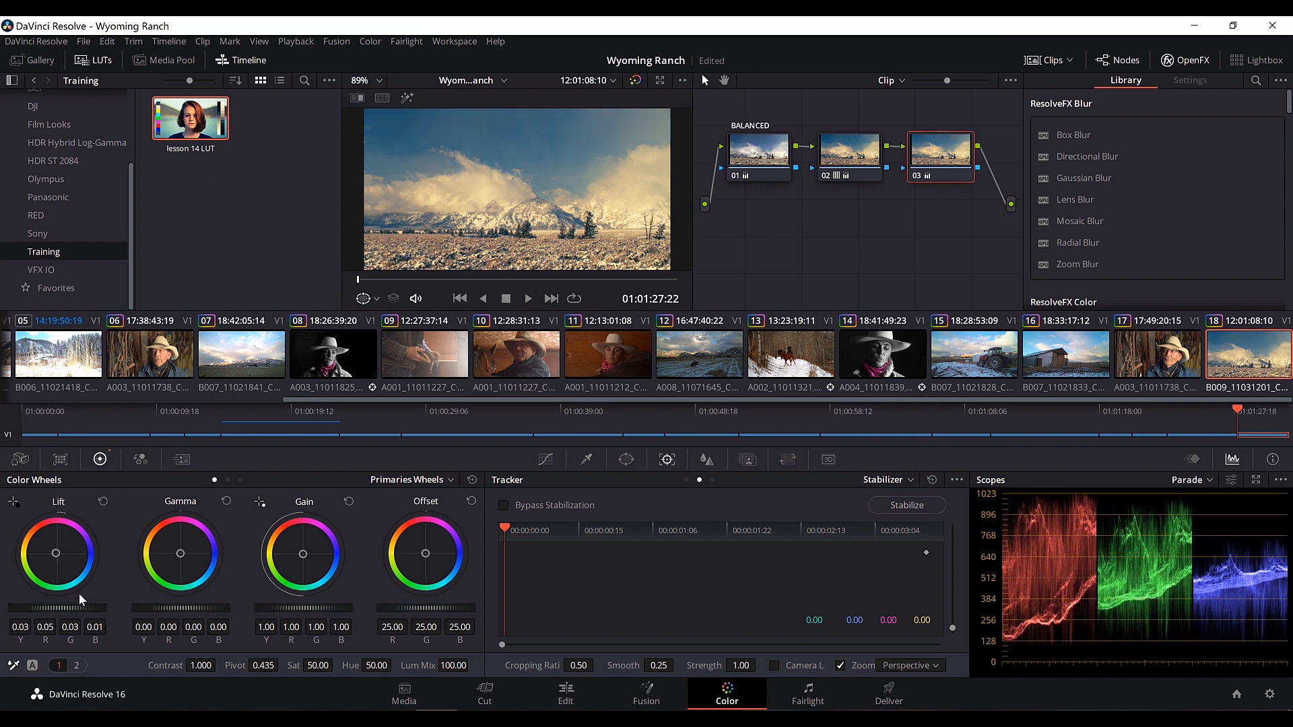
{"action": "left_click_drag", "start_coordinate": [71, 609], "coordinate": [55, 609]}
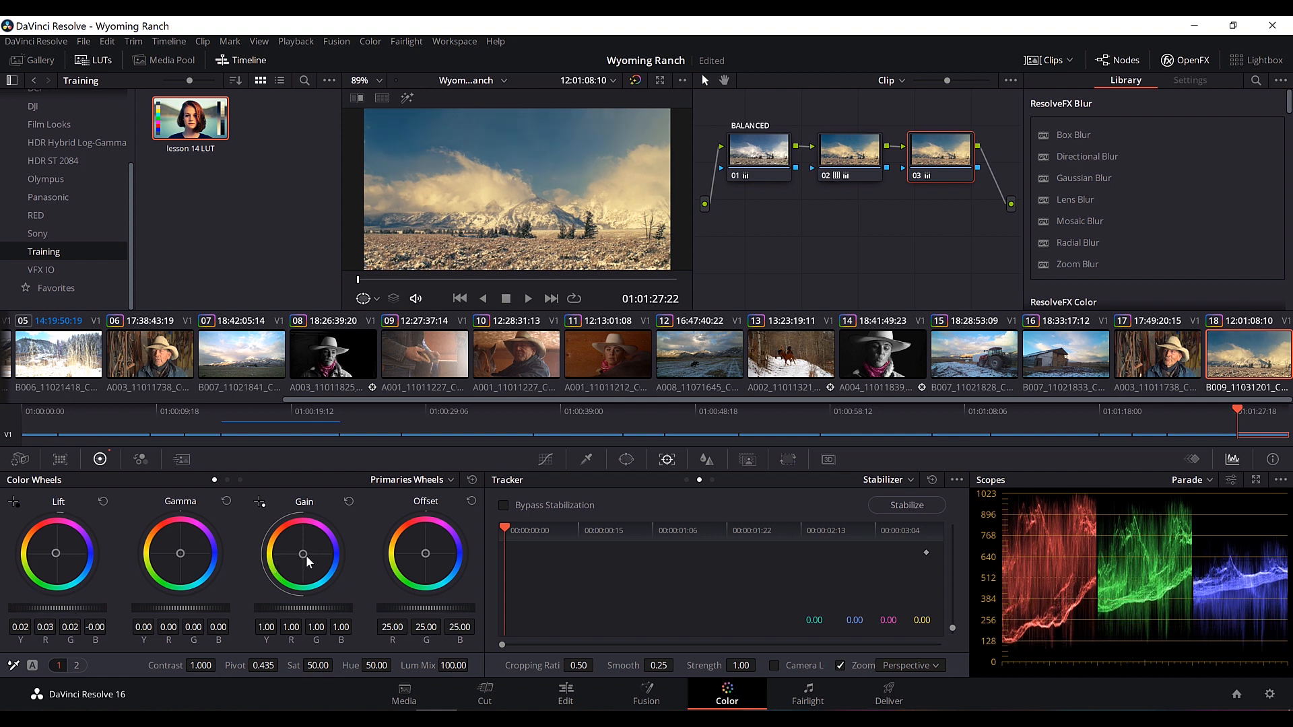
{"action": "left_click_drag", "start_coordinate": [309, 609], "coordinate": [293, 609]}
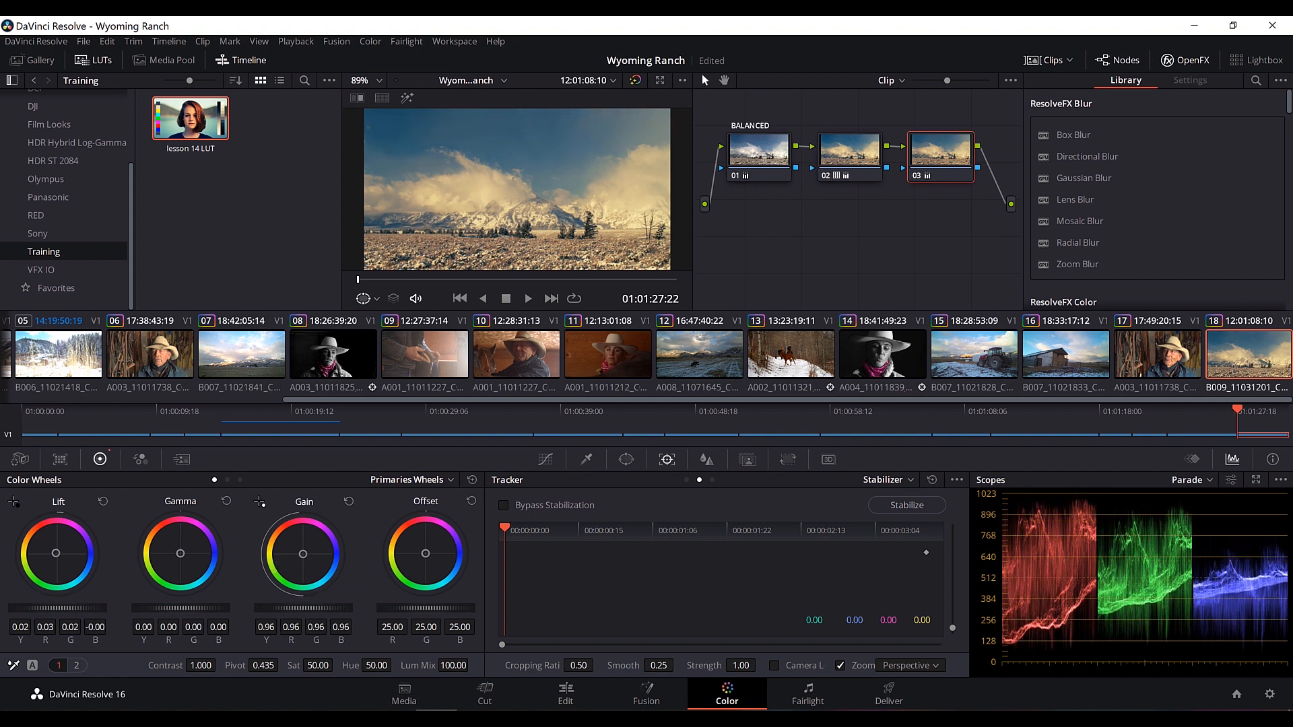
- Cool the image on node 03 with Custom curves, lowering the red midtones and raising the blue highlights
{"action": "left_click", "coordinate": [545, 459]}
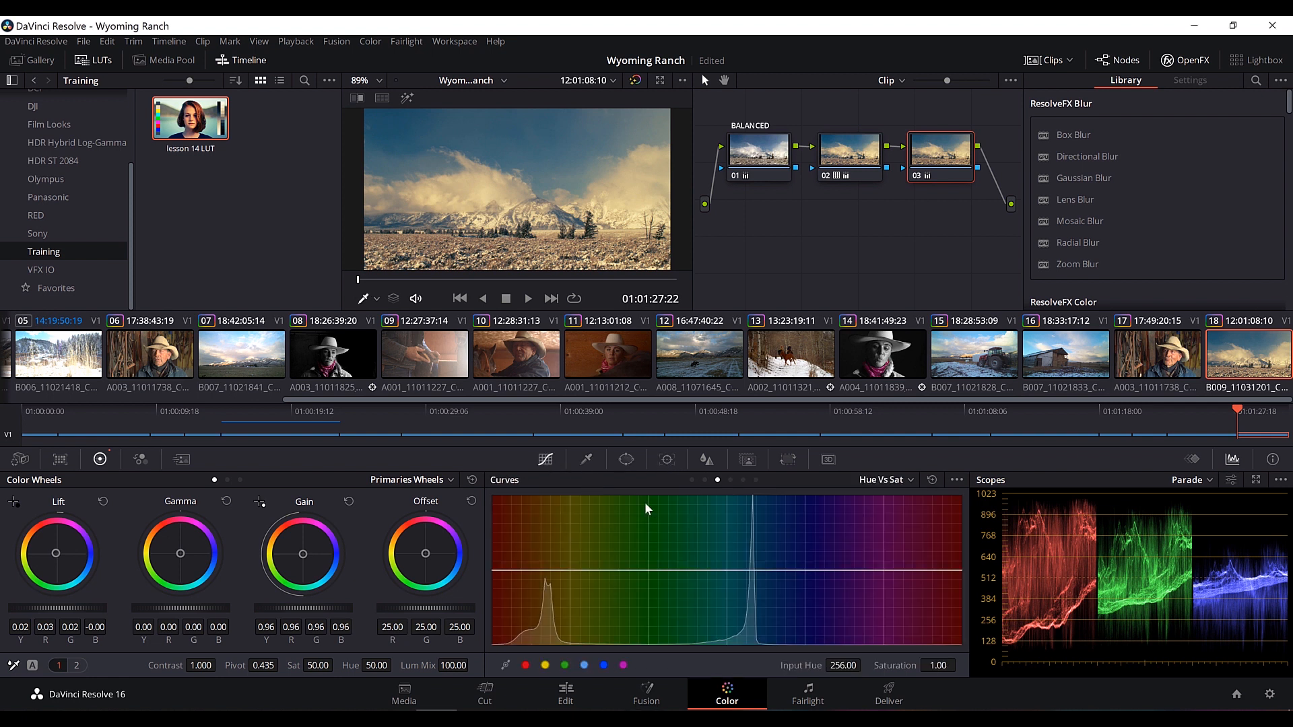
{"action": "left_click", "coordinate": [915, 480]}
{"action": "left_click", "coordinate": [883, 497]}
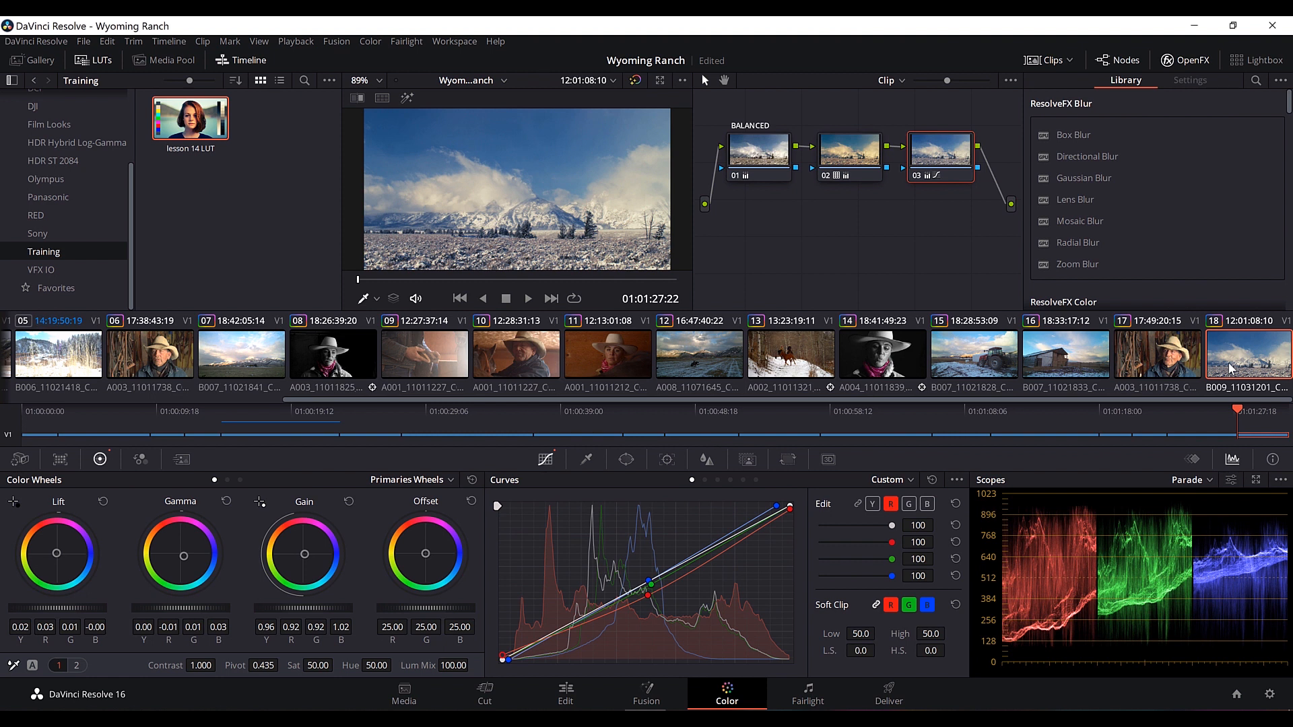
- Generate a 33-point 3D LUT cube from clip 18's grade and save it in the Training folder as Cold Air LUT
{"action": "right_click", "coordinate": [1230, 368]}
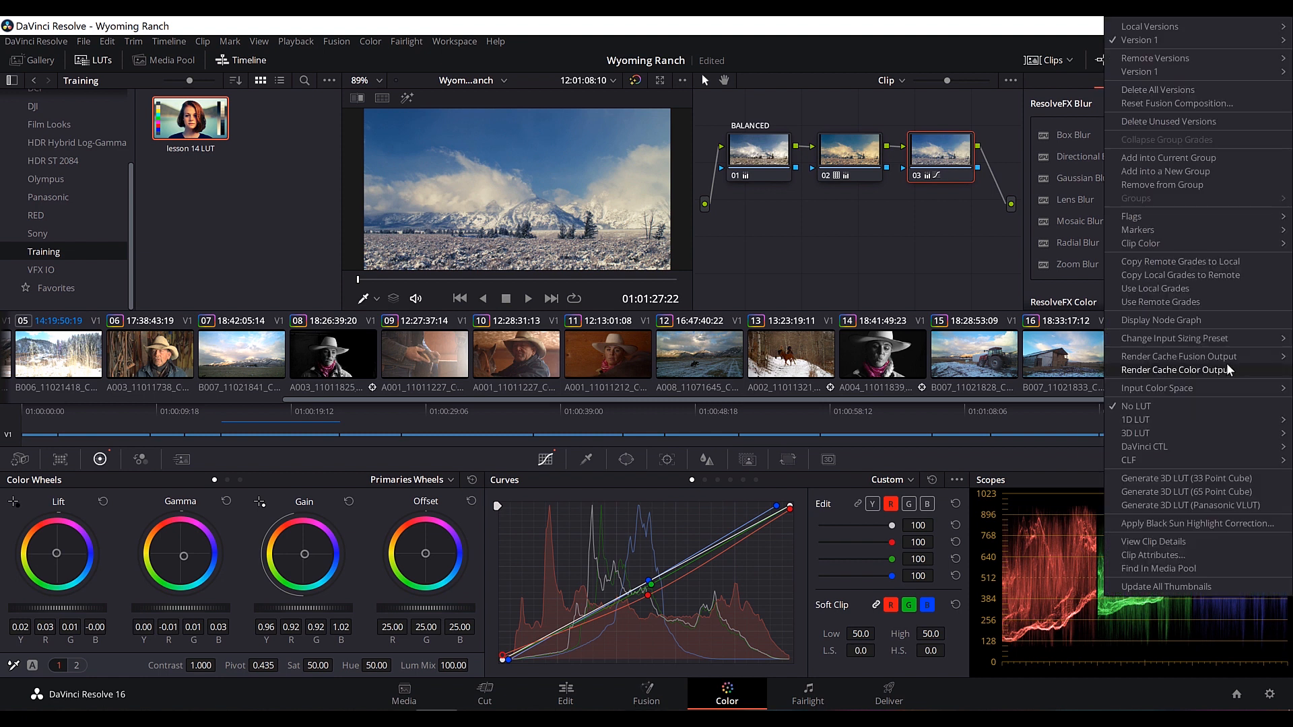
{"action": "left_click", "coordinate": [1172, 478]}
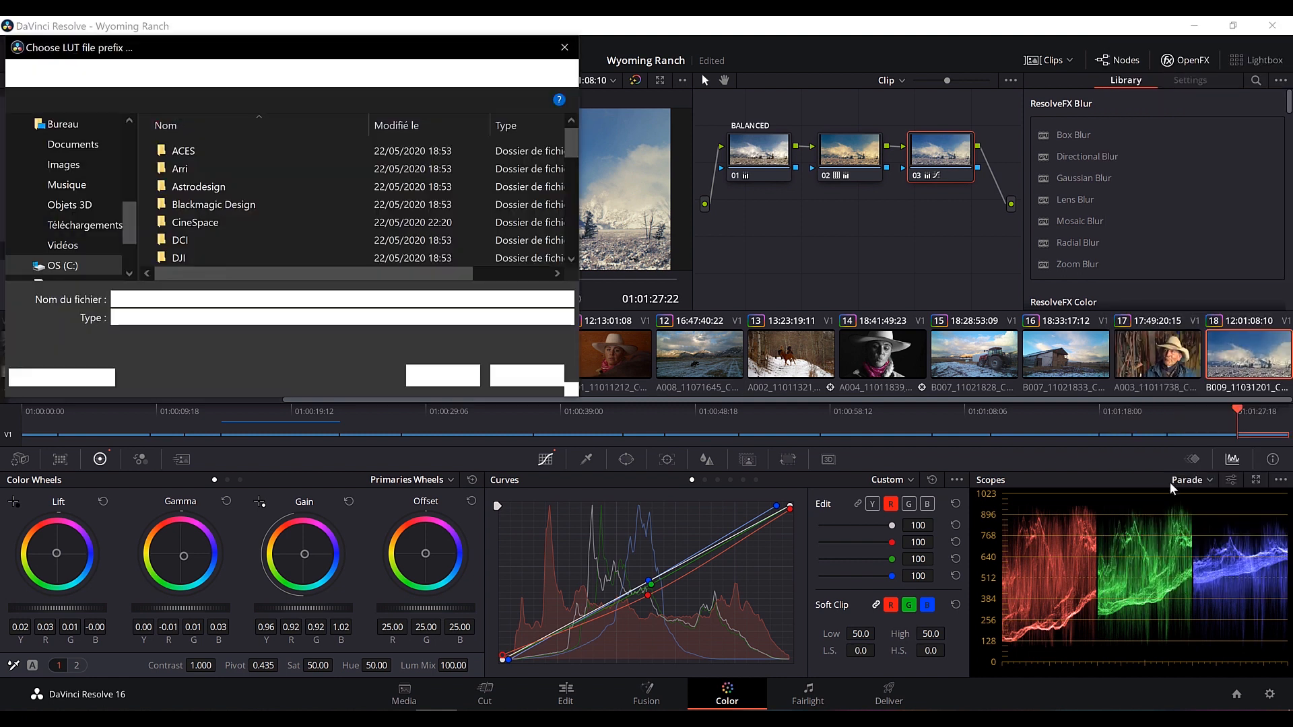
{"action": "scroll", "coordinate": [215, 189], "scroll_direction": "down", "scroll_amount": 4}
{"action": "left_click", "coordinate": [209, 200]}
{"action": "double_click", "coordinate": [209, 200]}
{"action": "type", "text": "Cold Air LUT"}
{"action": "left_click", "coordinate": [443, 377]}
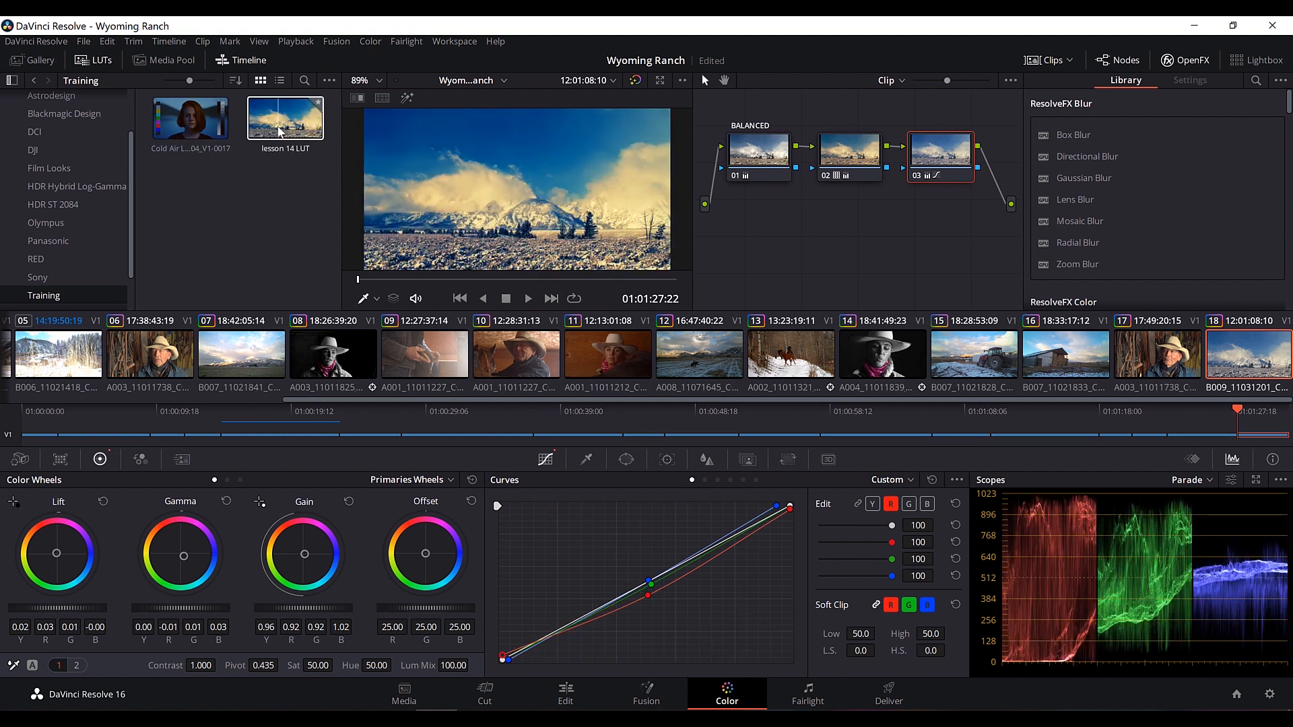
- Reset the grade of node 02 on clip 18 and delete node 03
{"action": "left_click", "coordinate": [853, 154]}
{"action": "right_click", "coordinate": [854, 155]}
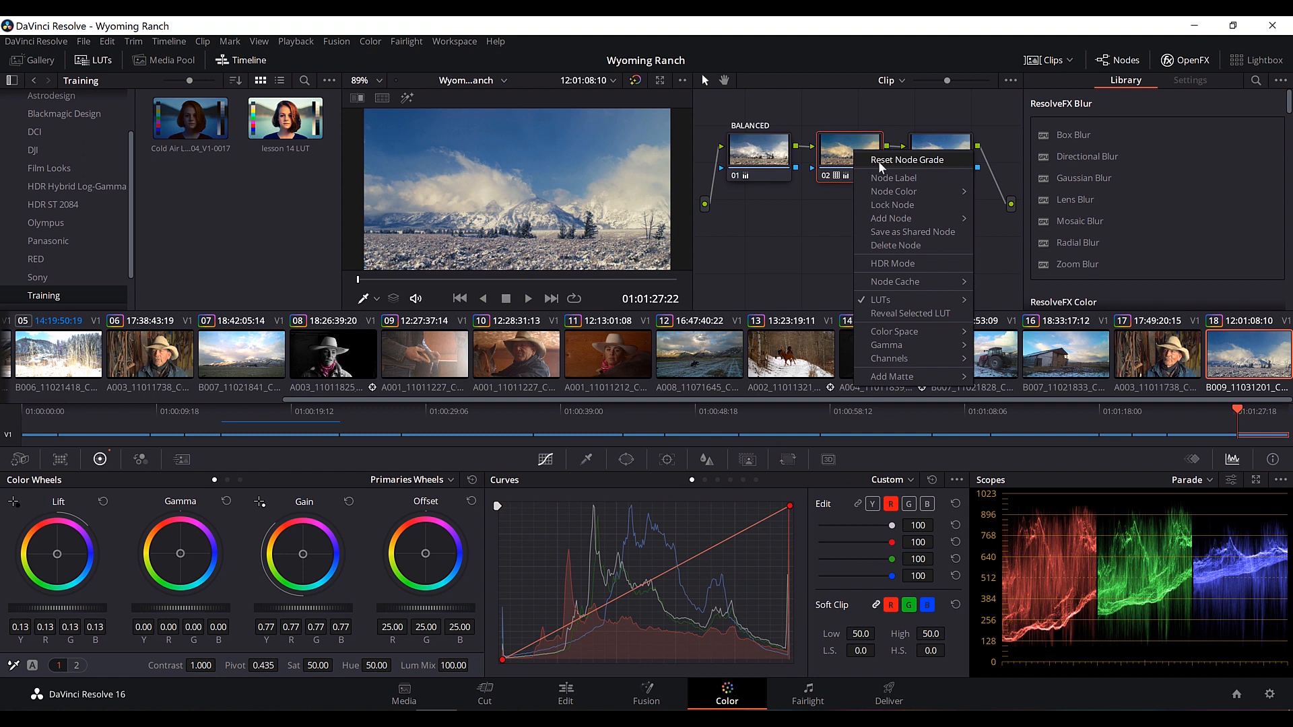
{"action": "left_click", "coordinate": [878, 160]}
{"action": "left_click", "coordinate": [940, 154]}
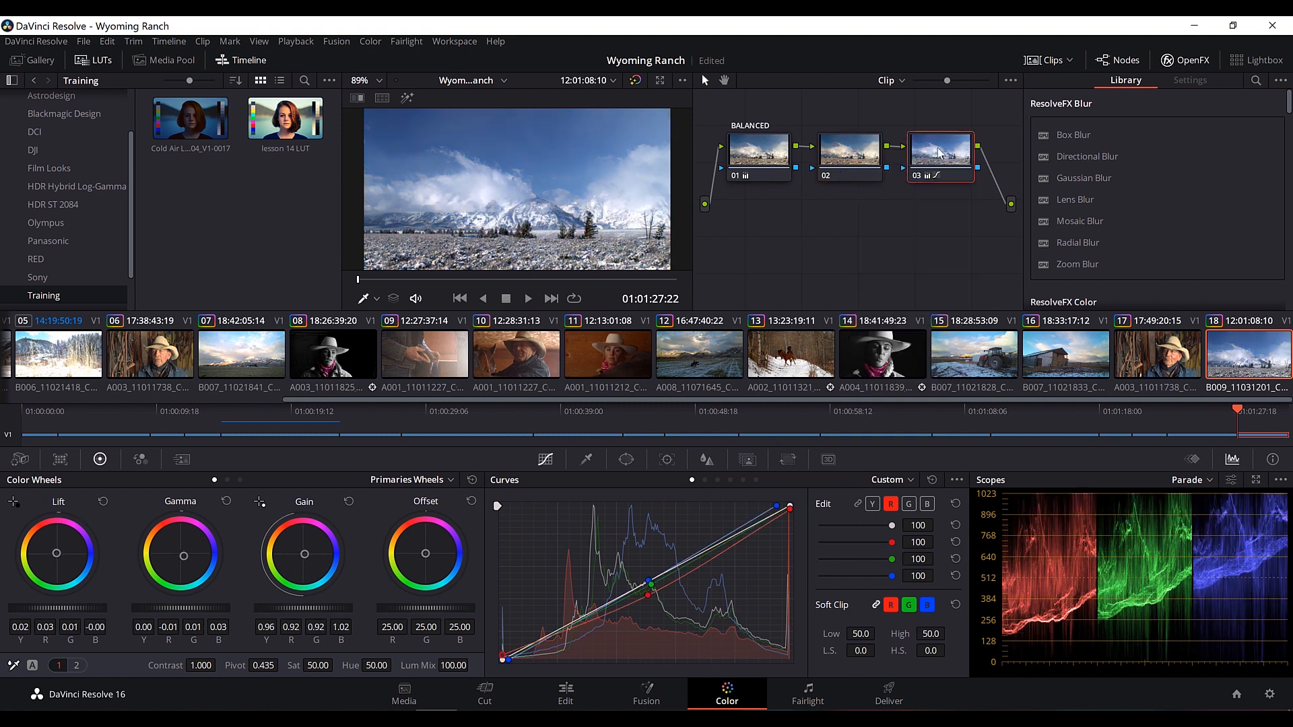
{"action": "key", "text": "Delete"}
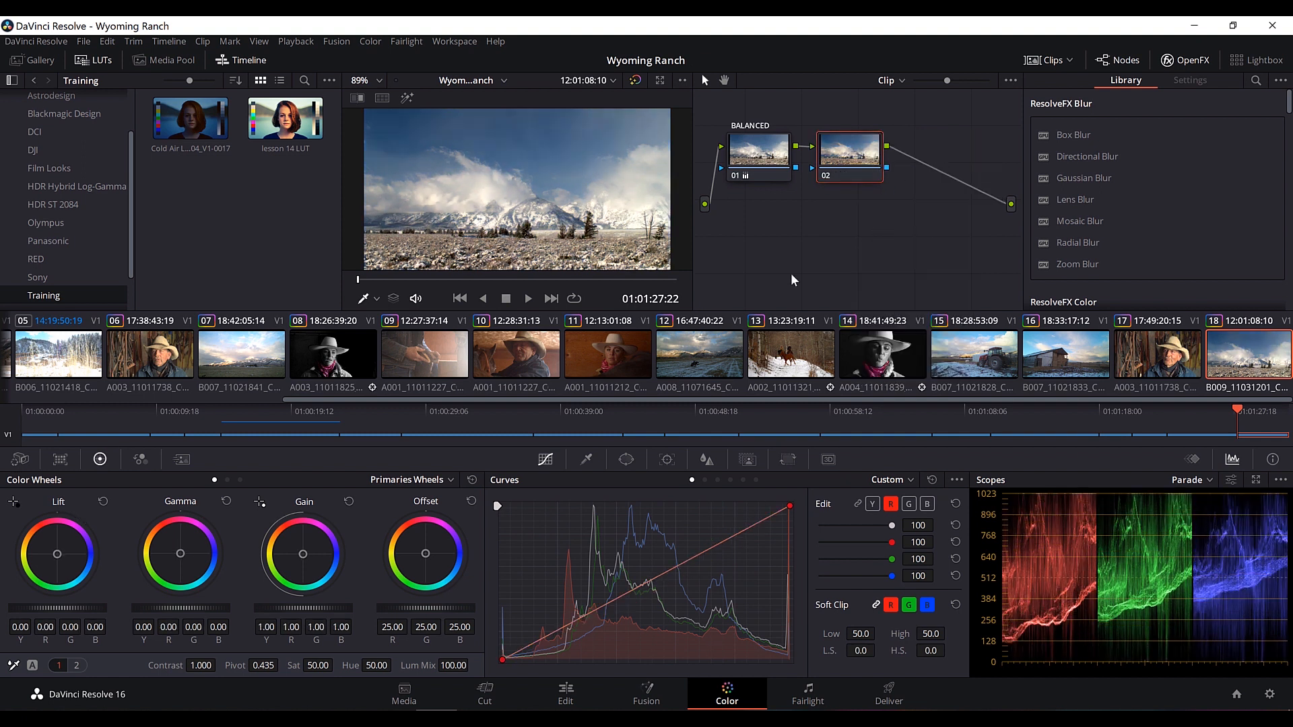
- Set node 02's saturation to 20 and shape its luminance Custom curve into an S with lowered shadows and raised highlights
{"action": "left_click_drag", "start_coordinate": [317, 667], "coordinate": [278, 667]}
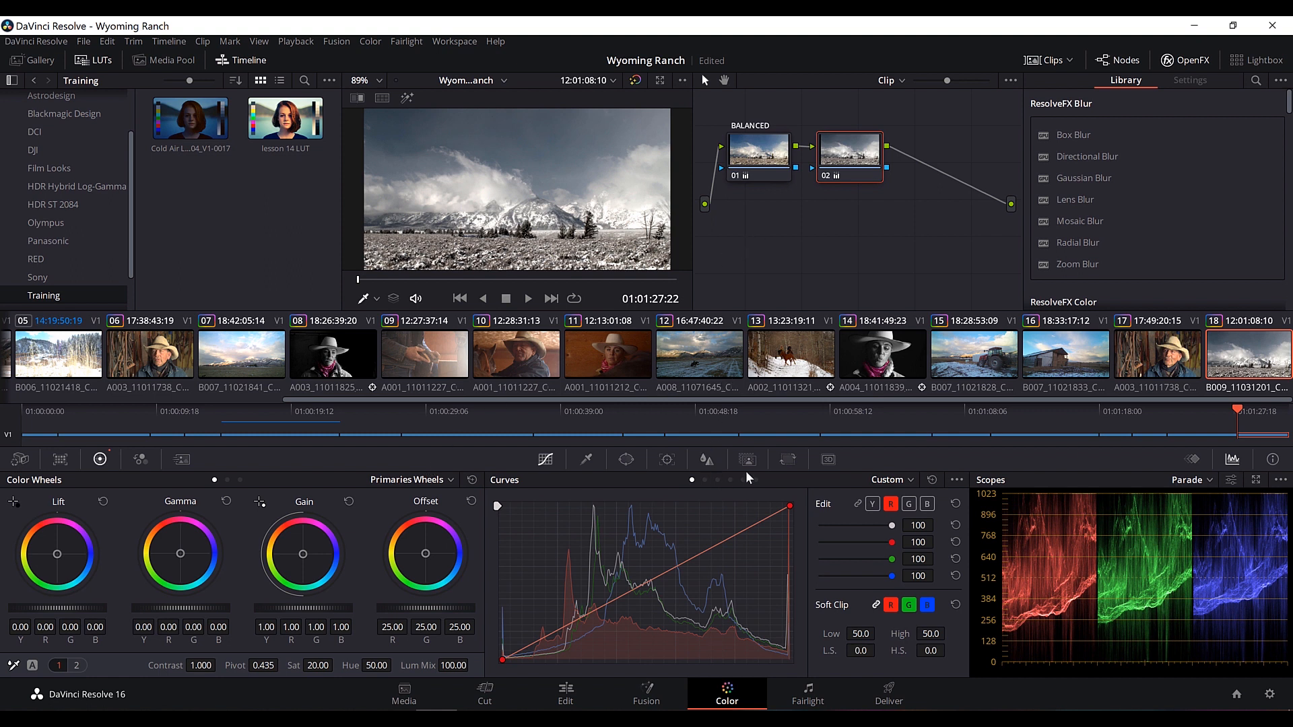
{"action": "left_click", "coordinate": [873, 504]}
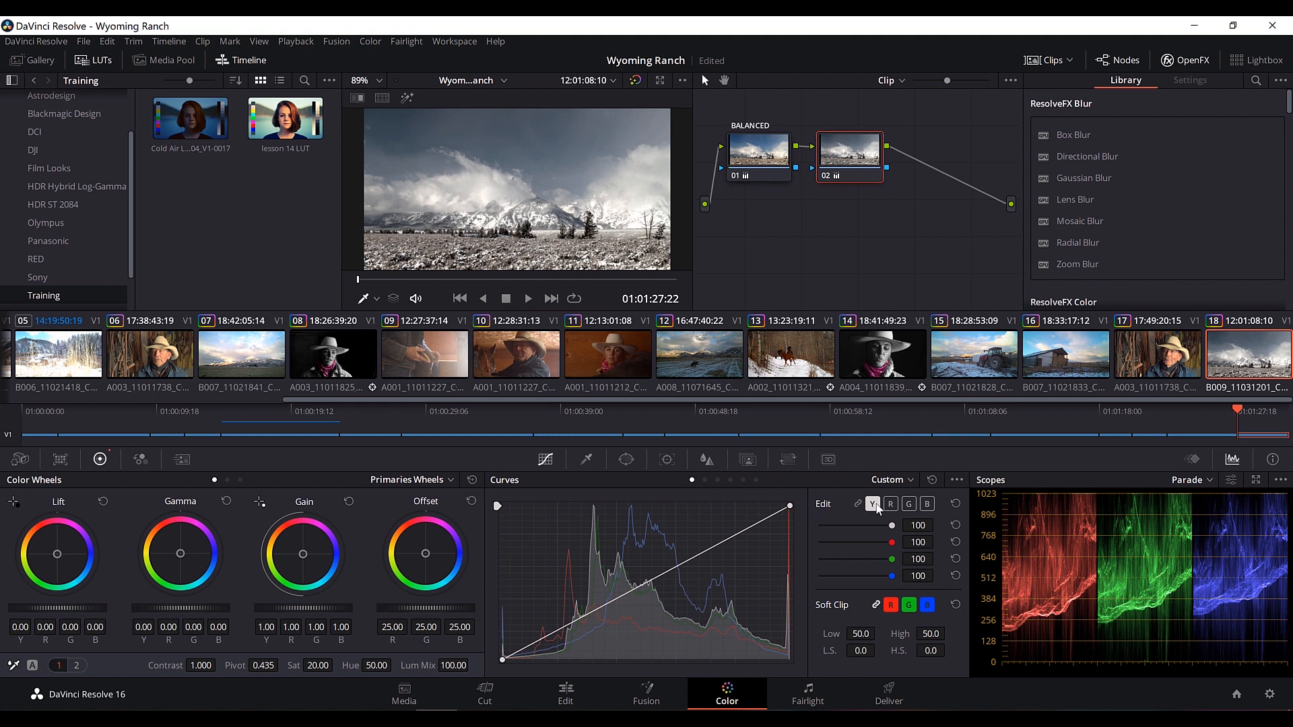
{"action": "left_click", "coordinate": [909, 480]}
{"action": "left_click", "coordinate": [910, 500]}
{"action": "left_click", "coordinate": [585, 614]}
{"action": "left_click_drag", "start_coordinate": [585, 615], "coordinate": [583, 617]}
{"action": "left_click", "coordinate": [709, 551]}
{"action": "left_click_drag", "start_coordinate": [708, 551], "coordinate": [703, 552]}
{"action": "left_click_drag", "start_coordinate": [583, 616], "coordinate": [589, 630]}
{"action": "left_click_drag", "start_coordinate": [704, 553], "coordinate": [700, 536]}
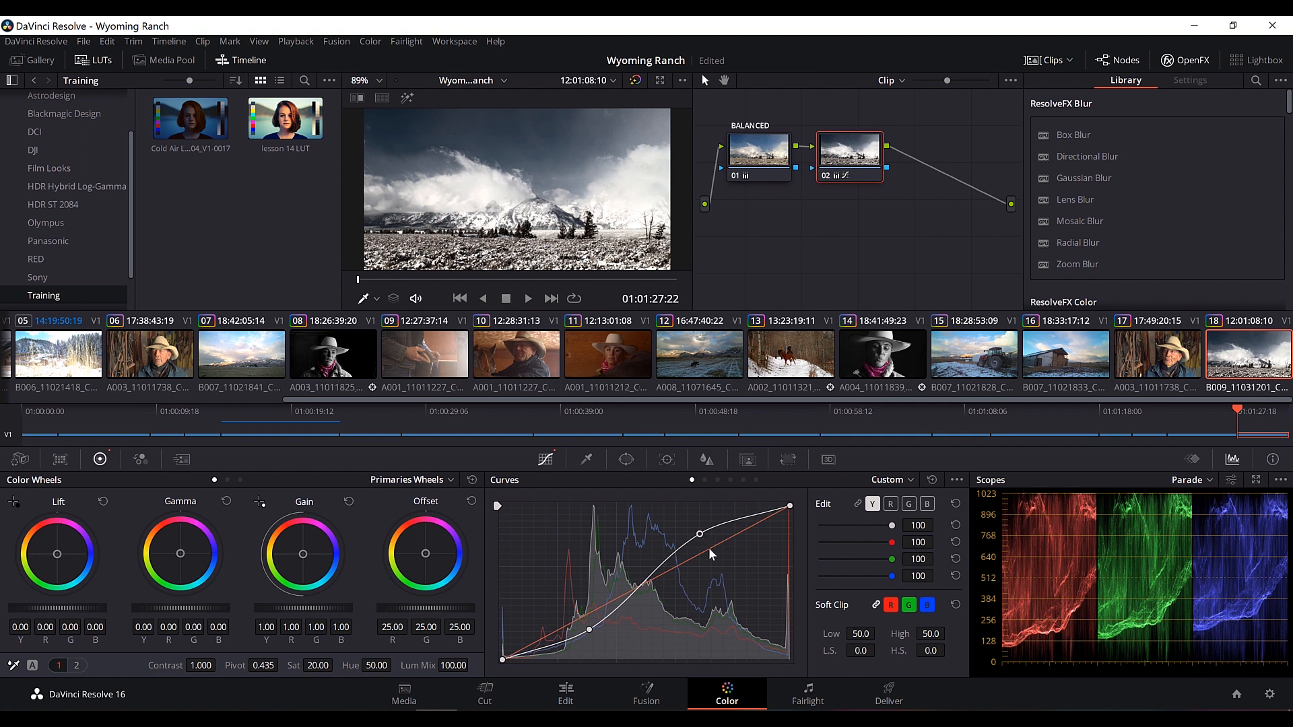
- Grab a still of clip 18's desaturated, high-contrast grade and display it in the Gallery
{"action": "right_click", "coordinate": [524, 194]}
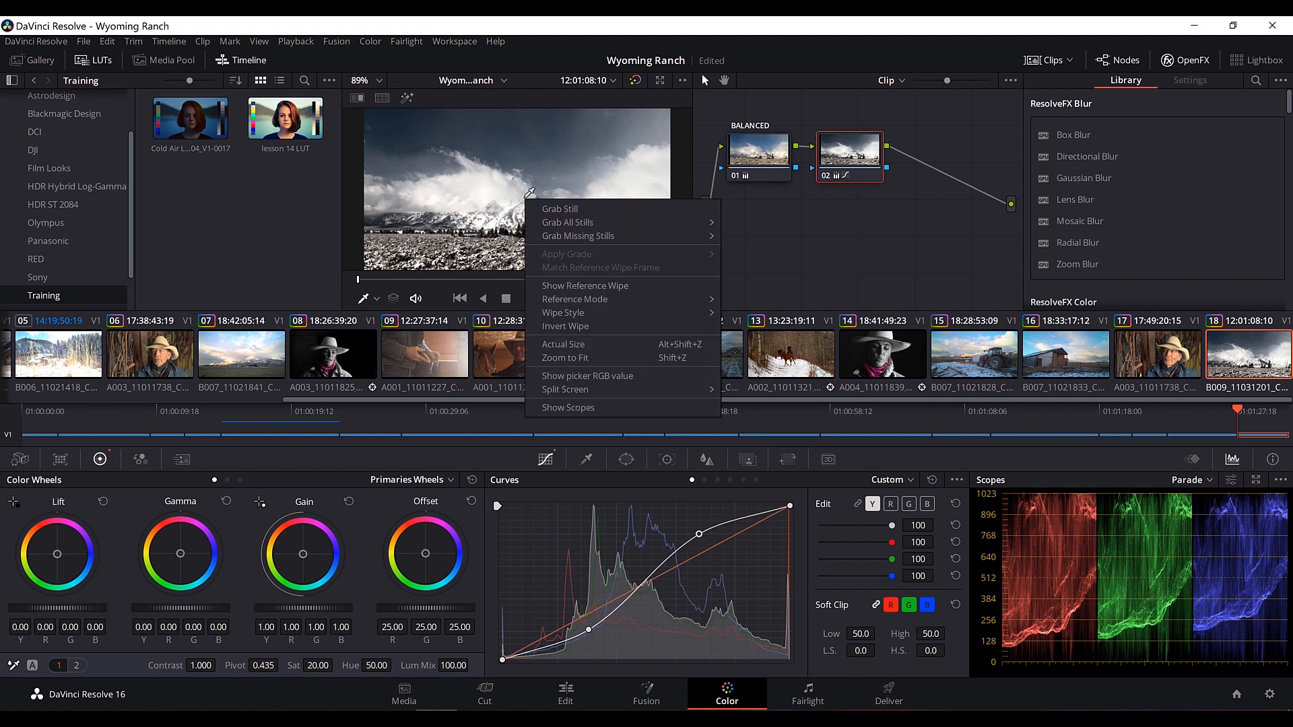
{"action": "left_click", "coordinate": [556, 211]}
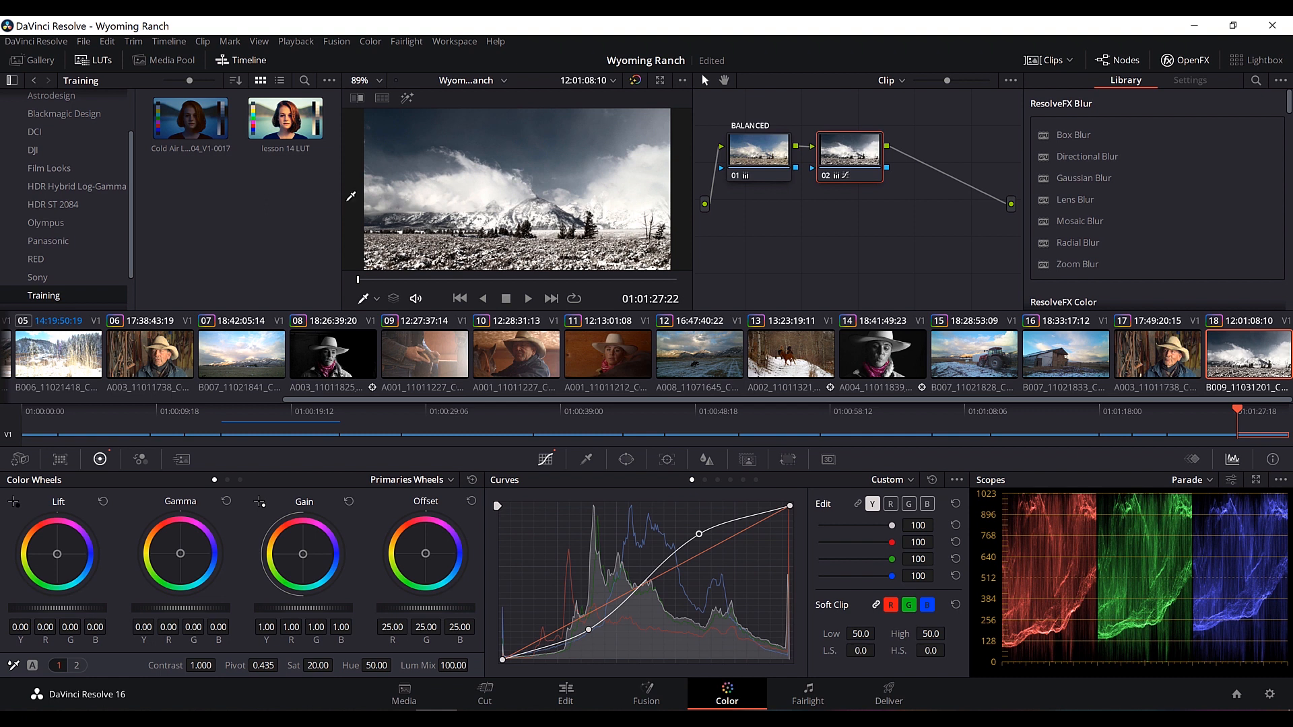
{"action": "left_click", "coordinate": [84, 60]}
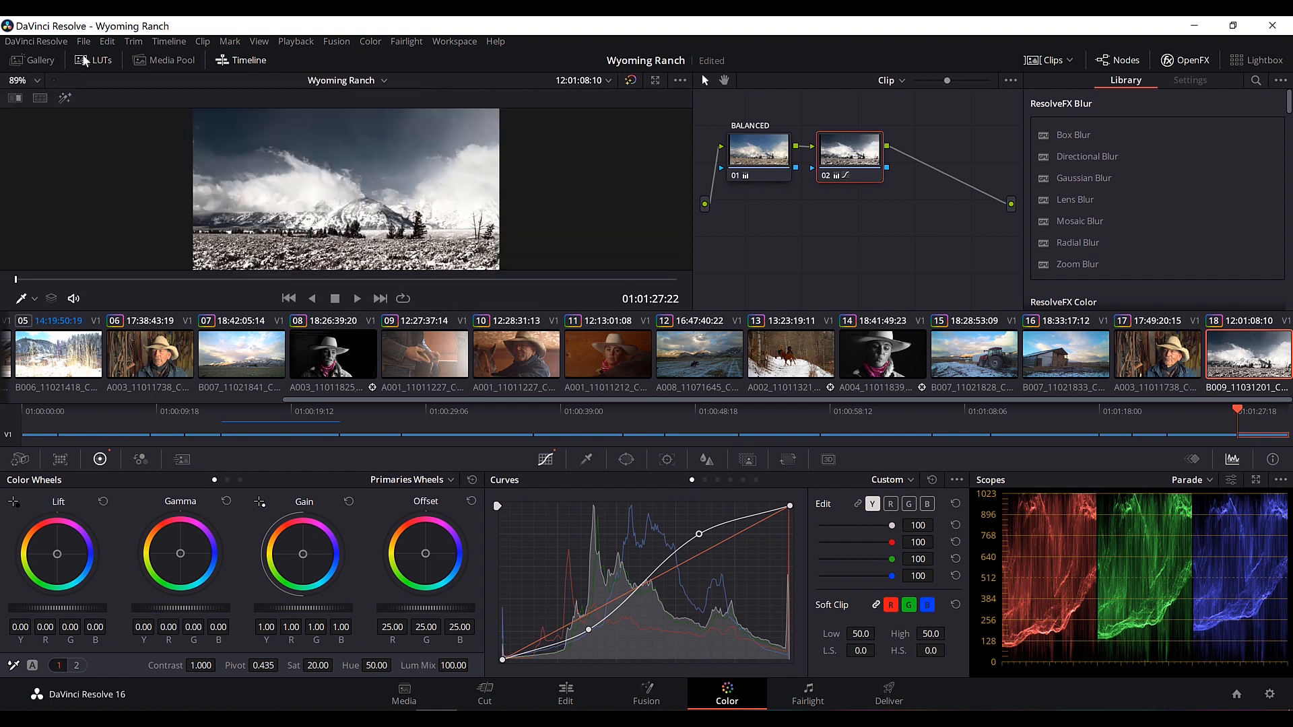
{"action": "left_click", "coordinate": [41, 60]}
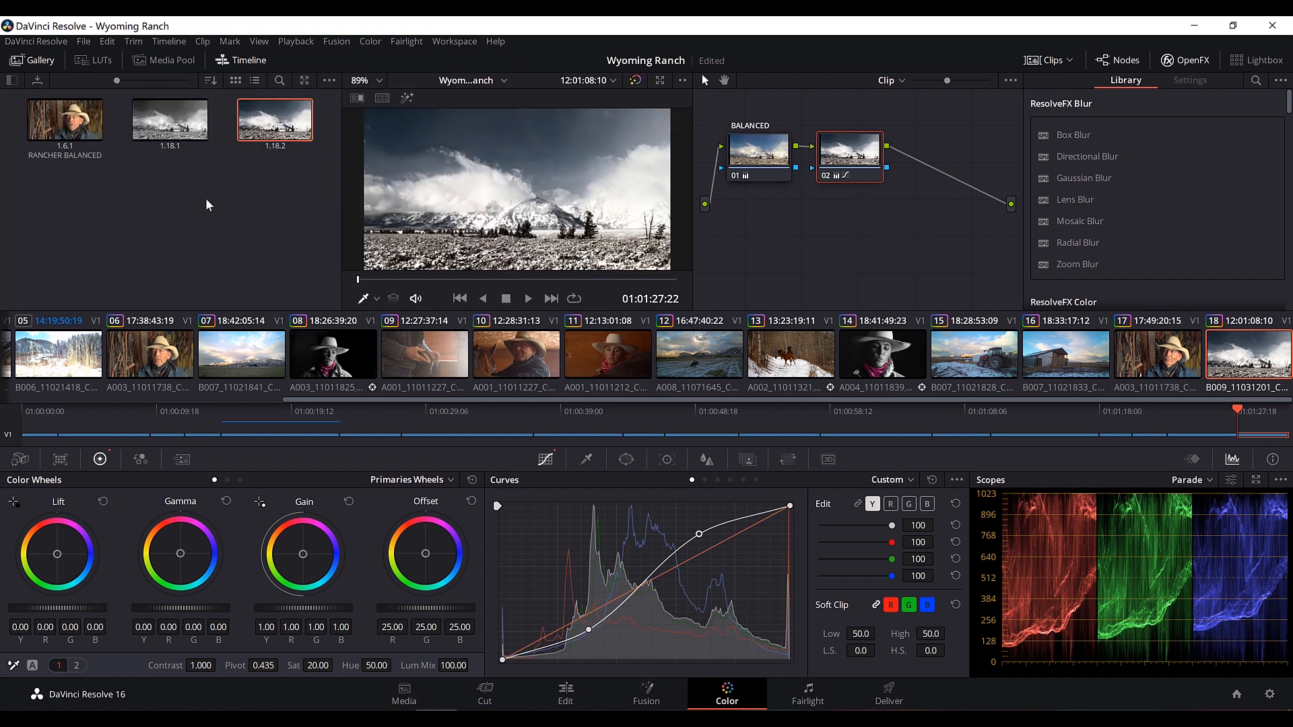
{"action": "left_click", "coordinate": [216, 220]}
- Show the gallery albums, copy still 1.18.2 from Stills 1 into the PowerGrade 1 album, and open that album
{"action": "left_click", "coordinate": [12, 80]}
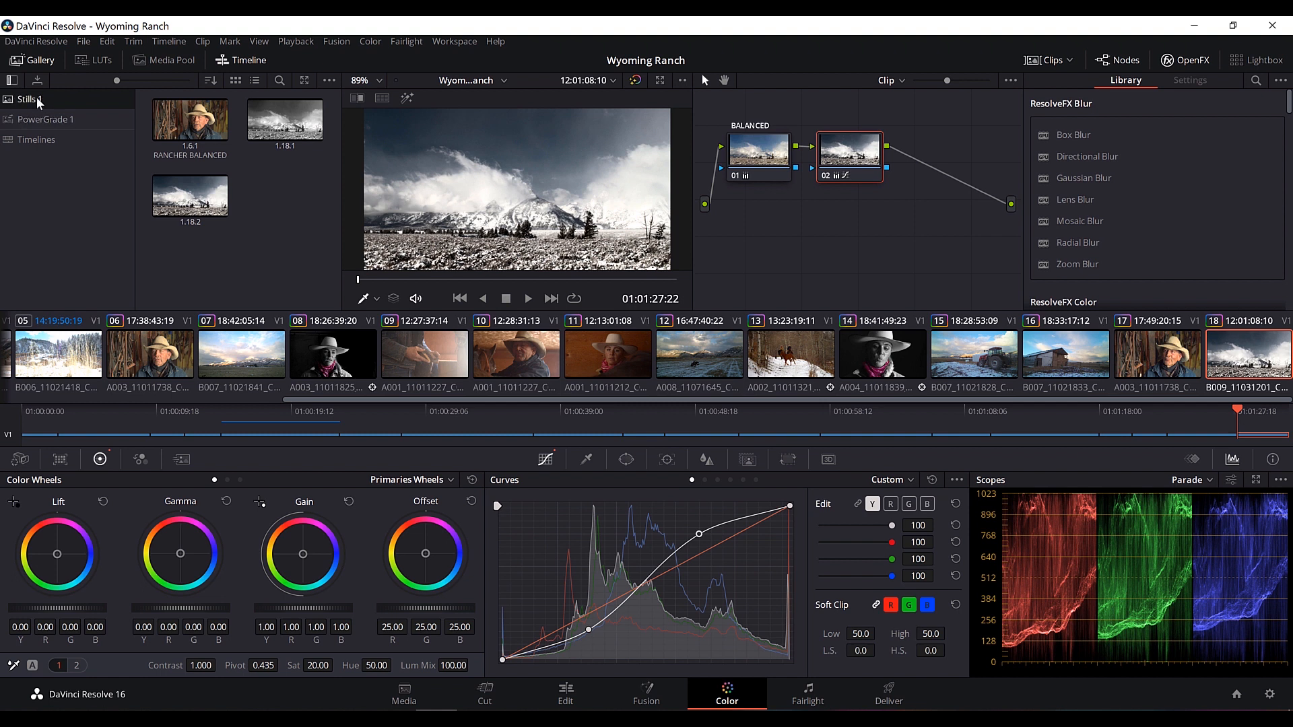
{"action": "left_click", "coordinate": [39, 119]}
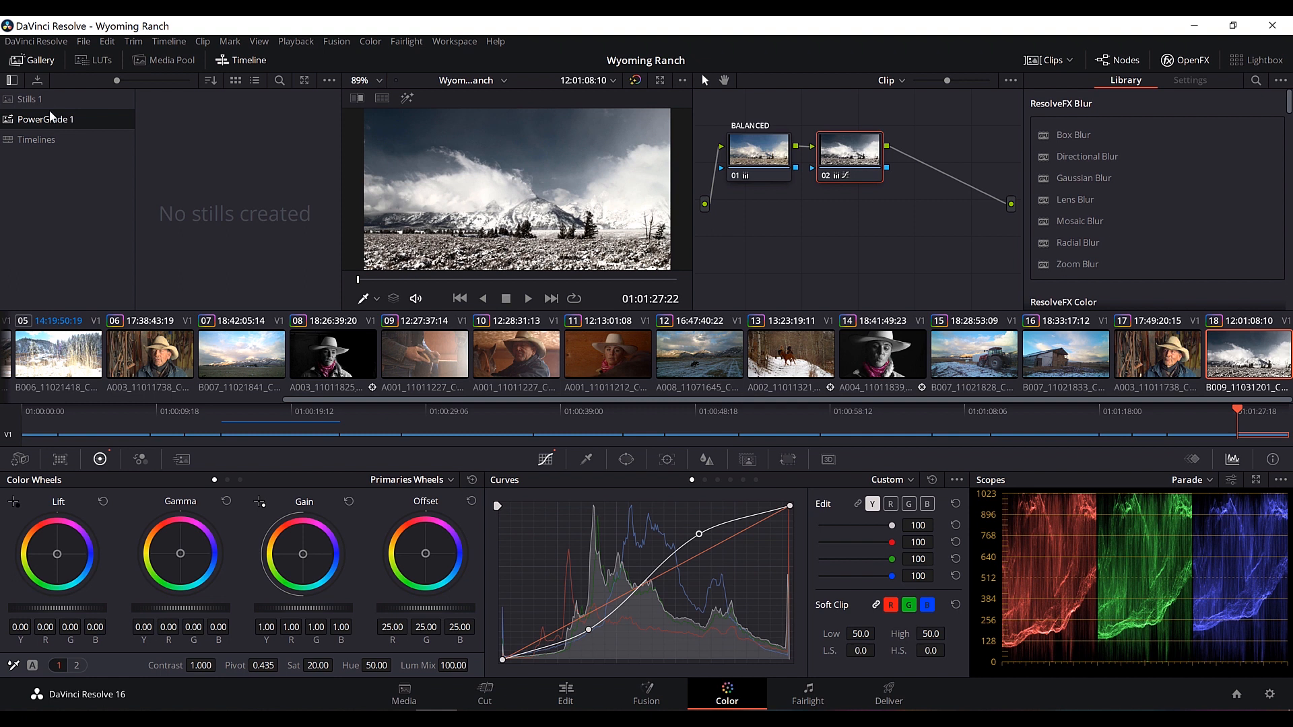
{"action": "left_click", "coordinate": [44, 101]}
{"action": "left_click_drag", "start_coordinate": [190, 196], "coordinate": [64, 120]}
{"action": "left_click", "coordinate": [44, 119]}
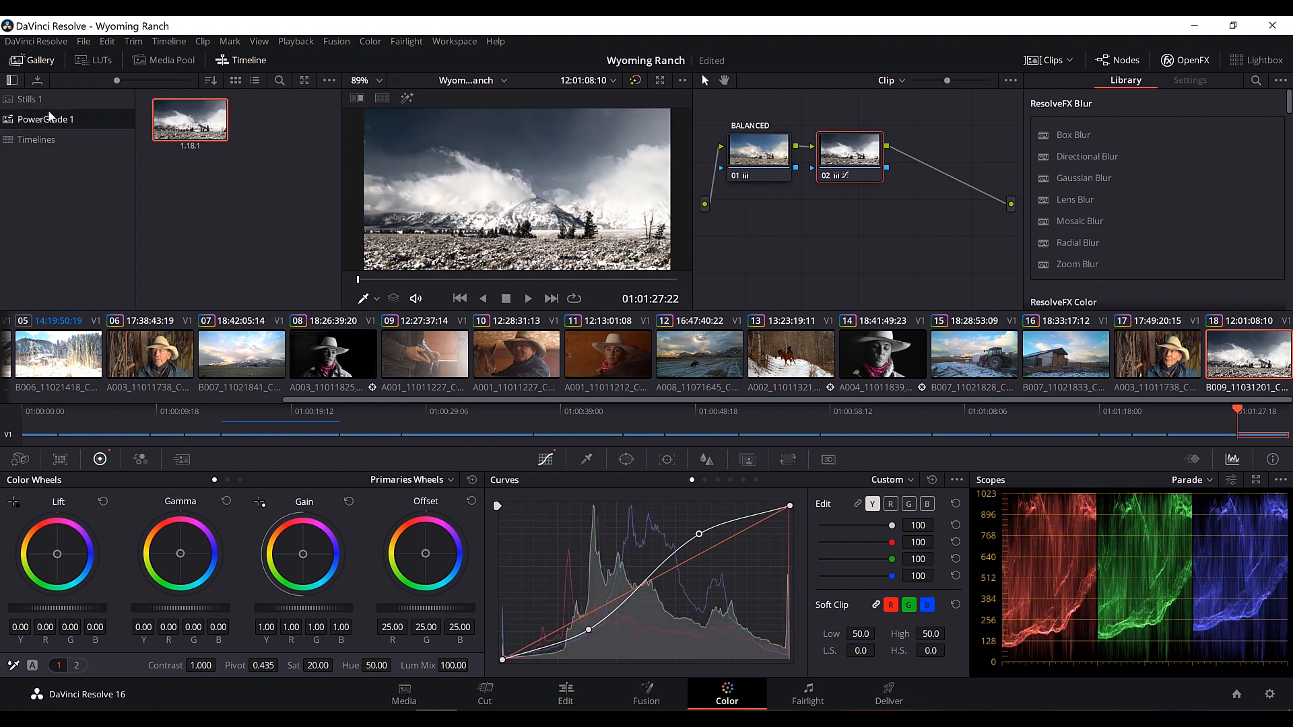